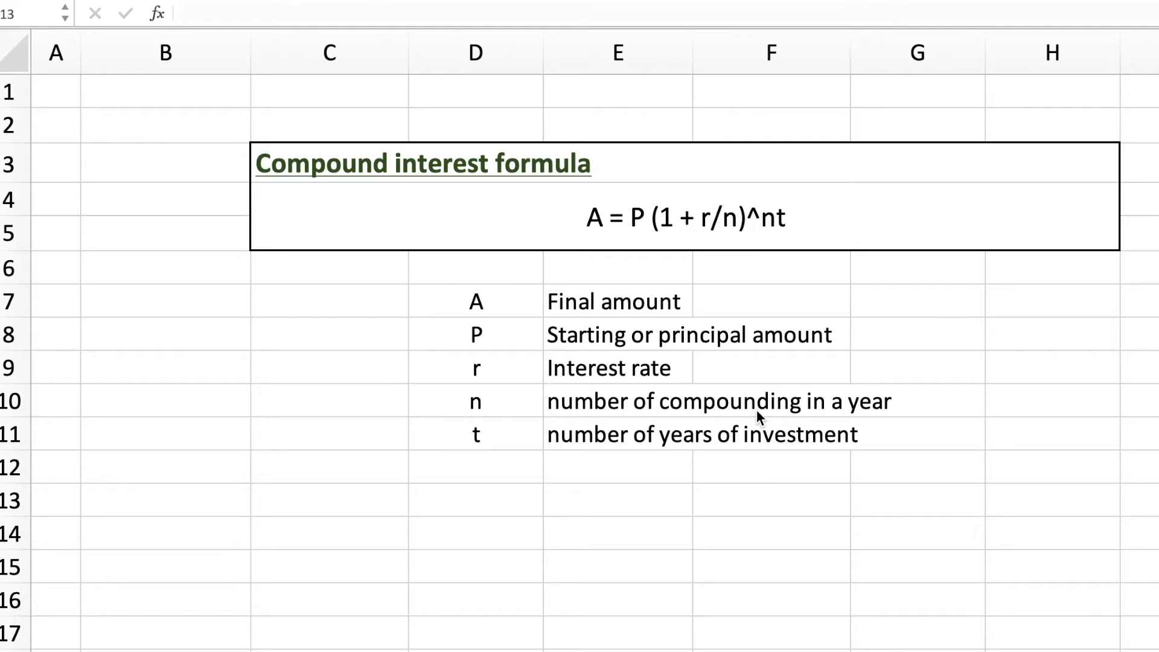
Step: Set the invested amount of Example 1 in cell C22 to 10000
scroll(756, 409, "down", 5)
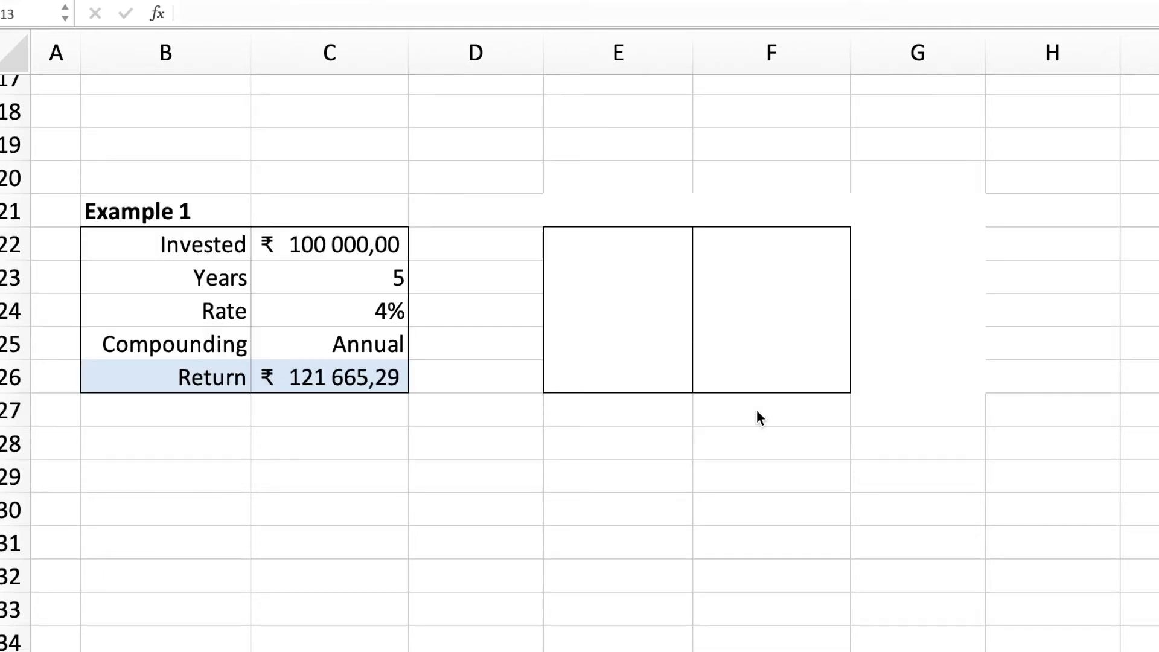
left_click(341, 243)
type("10000")
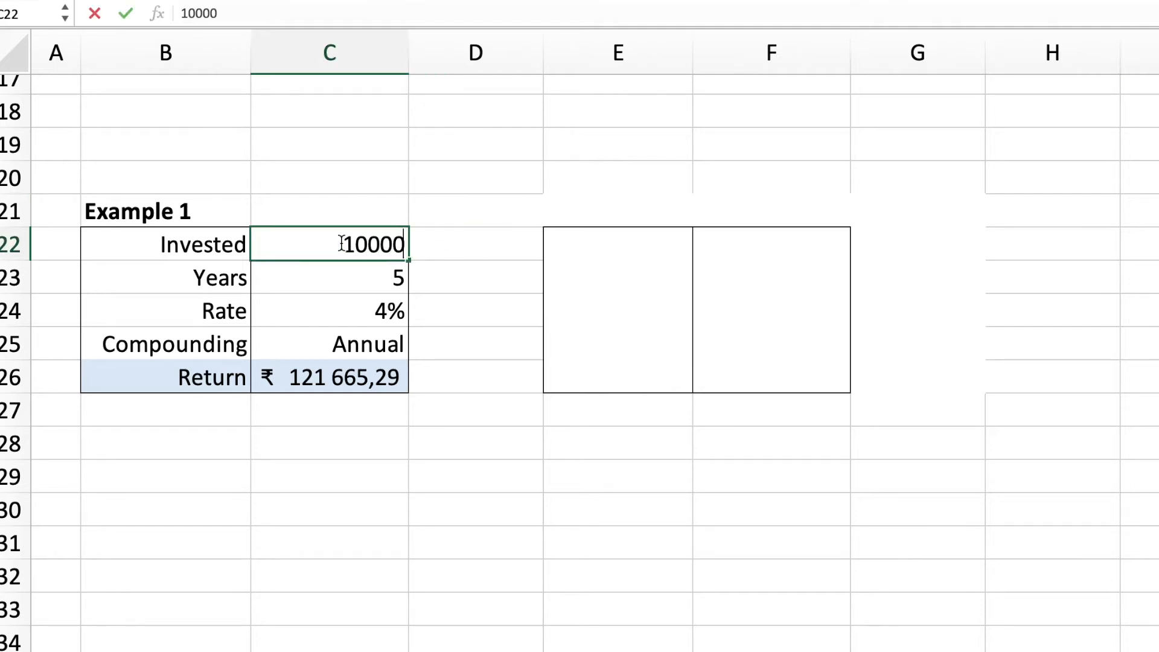
left_click(533, 310)
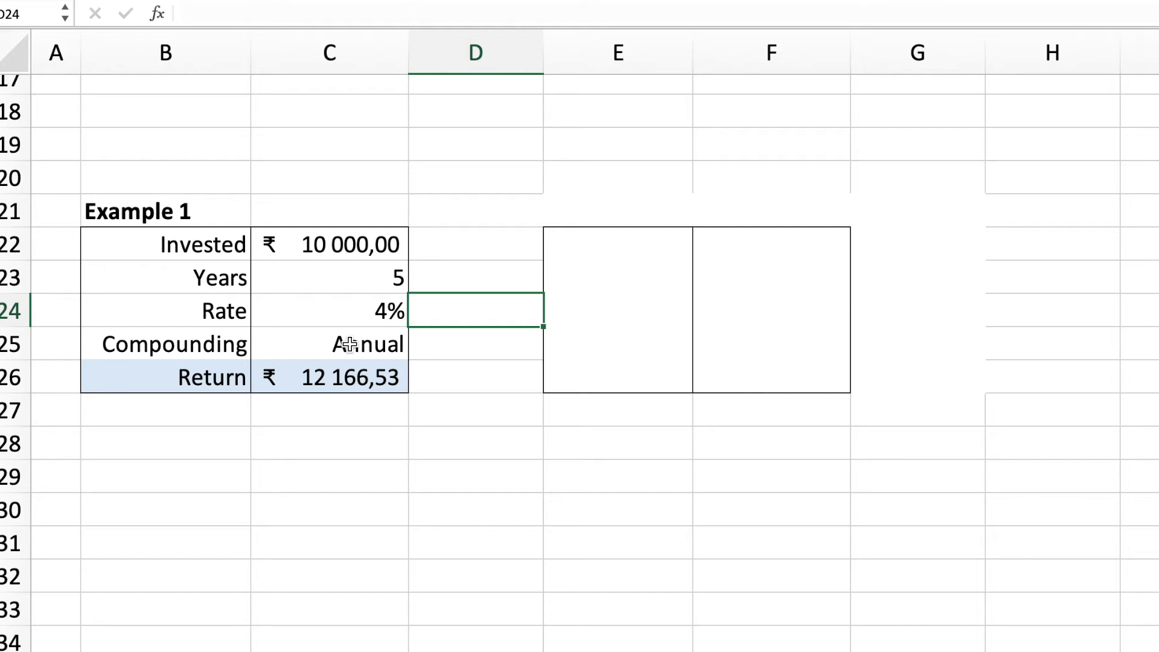
Step: Replace the Example 1 return in cell C26 with the annual compounding formula =C22*(1+0,04/1)^(1*5)
left_click(314, 380)
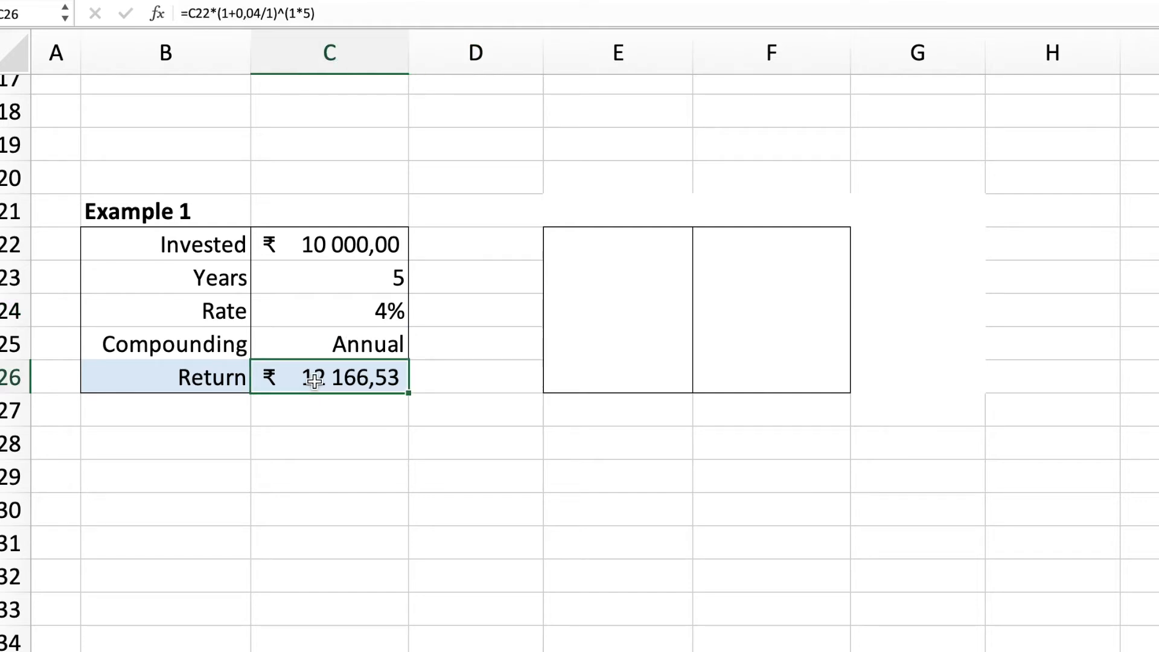
key("Delete")
type("=")
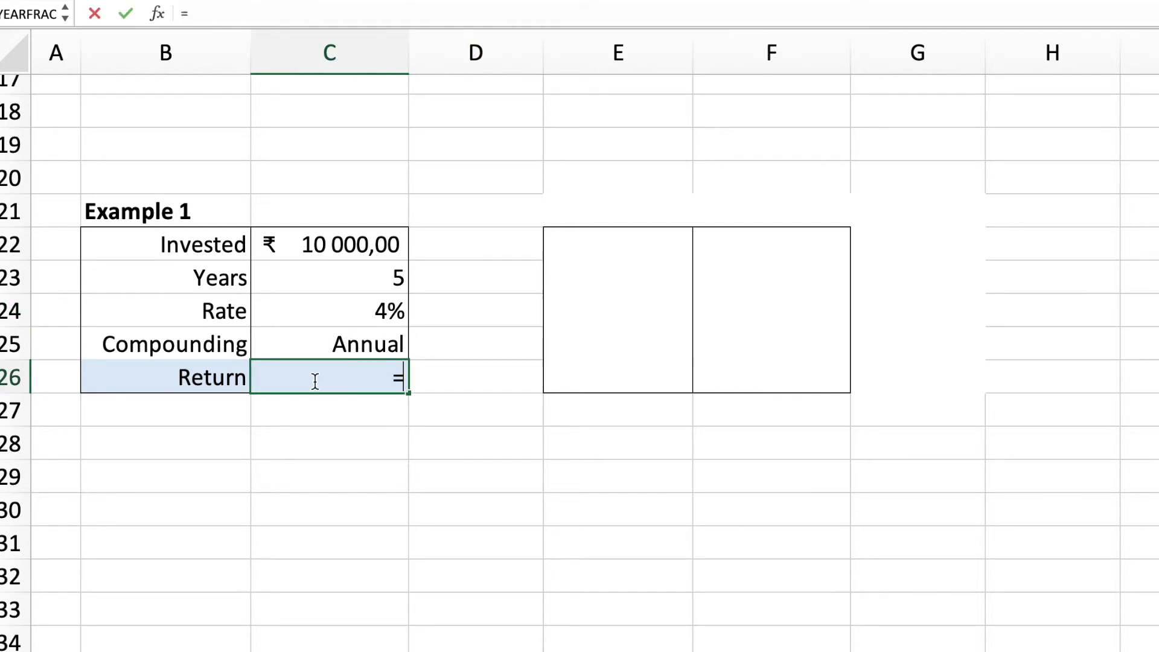
left_click(340, 235)
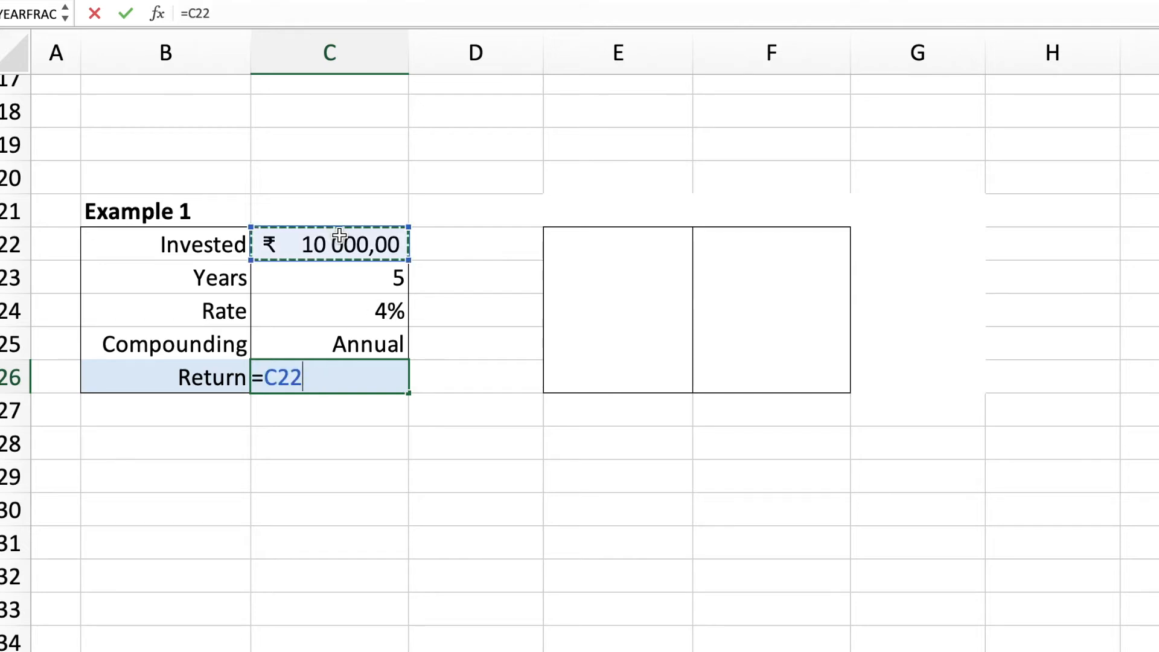
type("*")
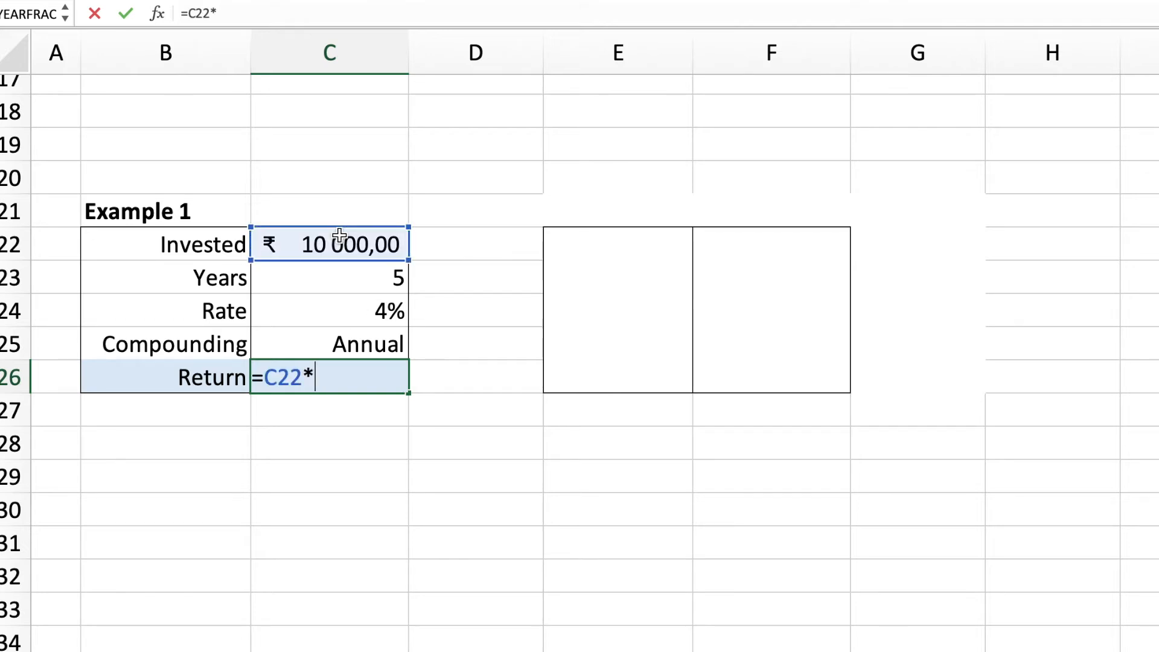
type("(1+0")
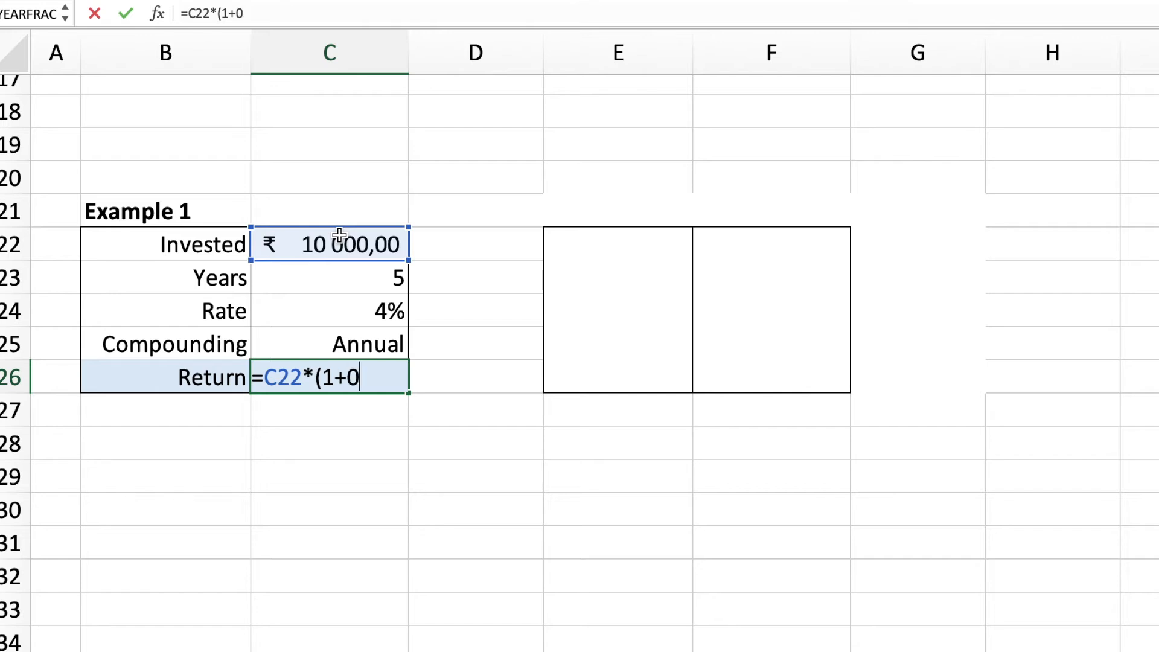
type(",04")
type("/")
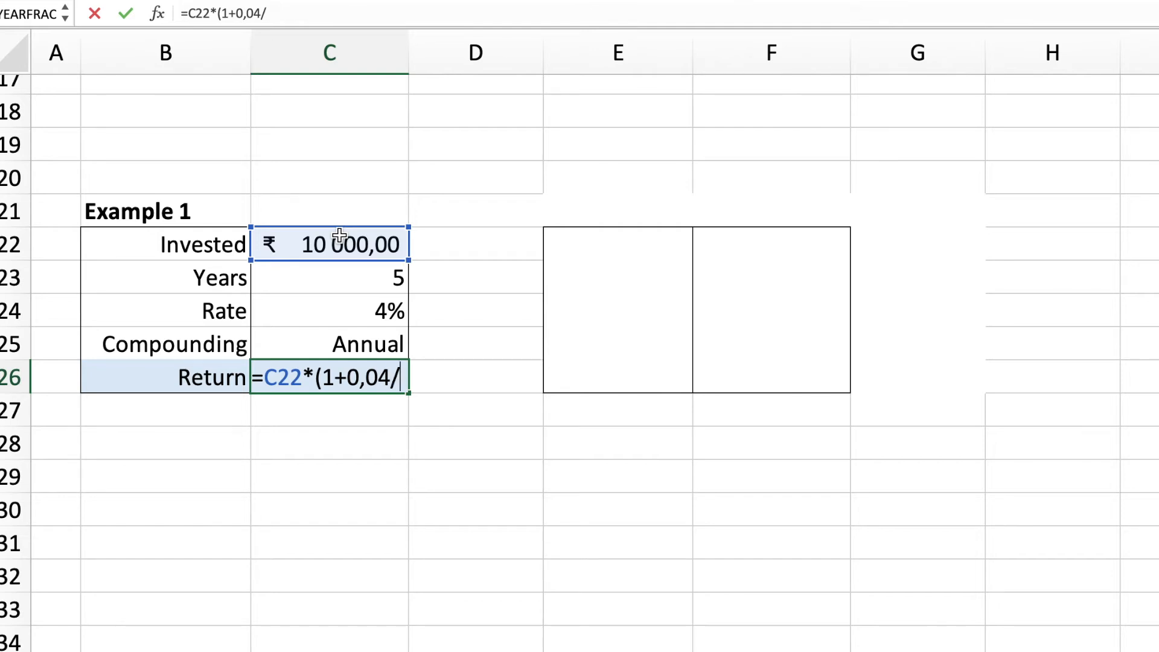
type("1")
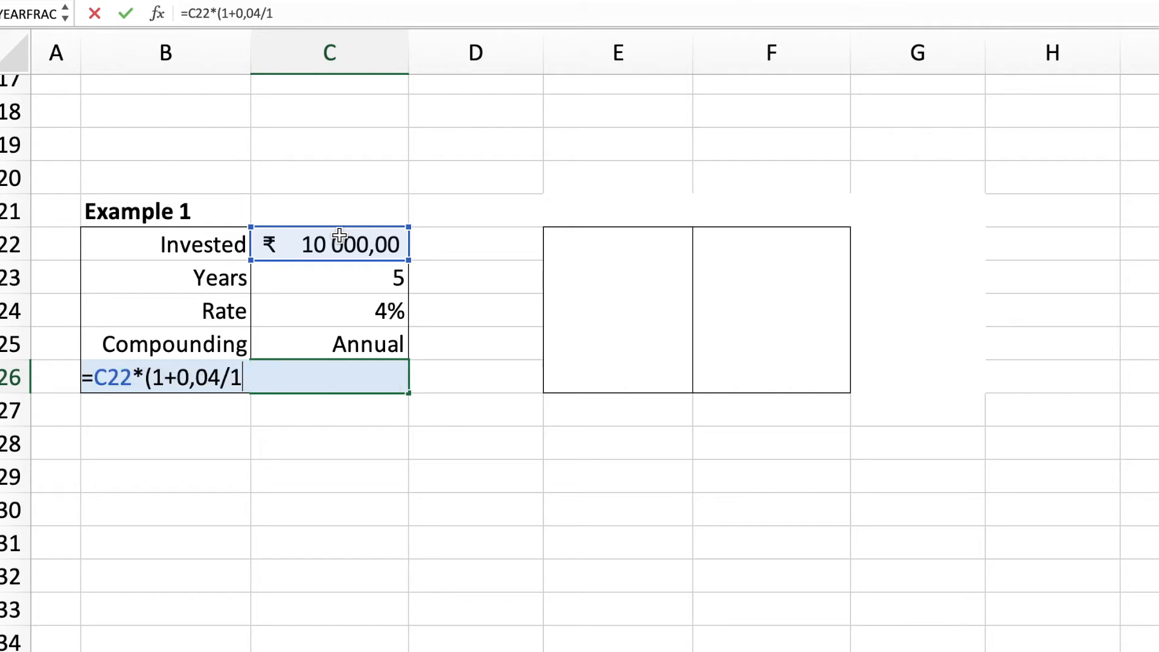
type(")^(1*5)")
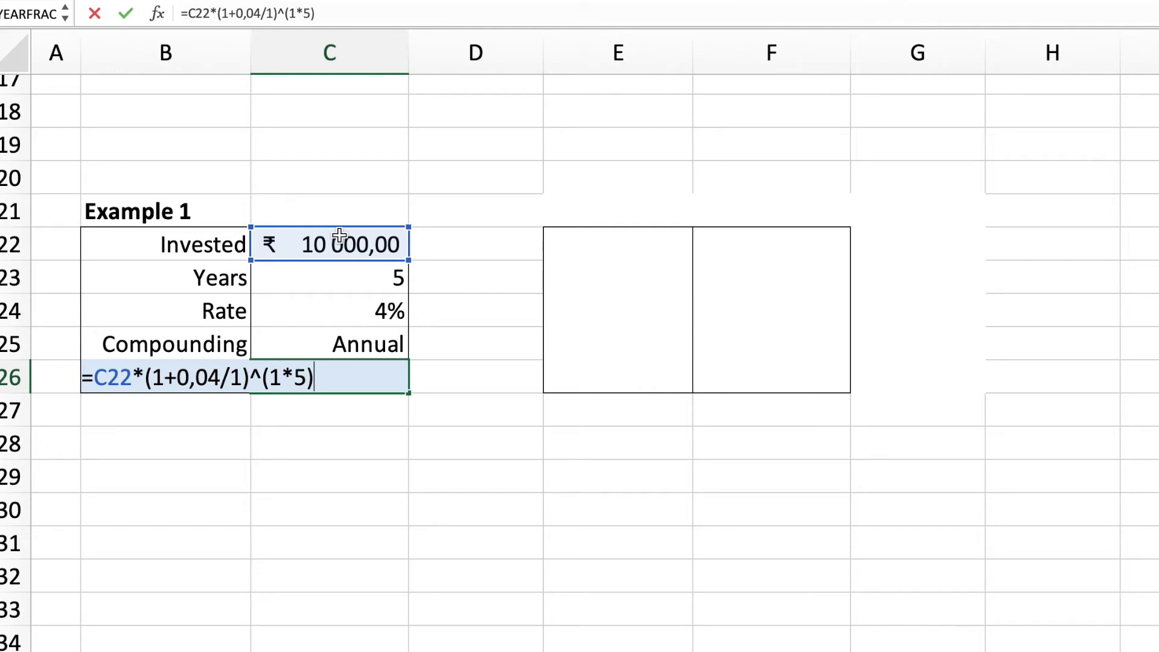
key("Return")
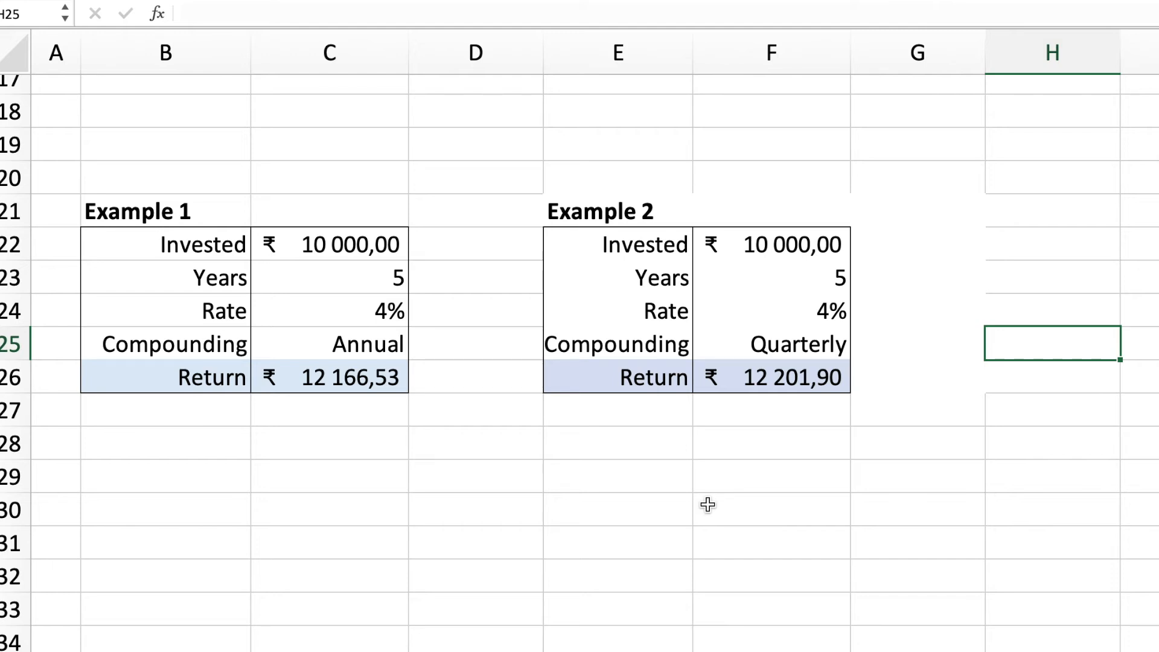
Step: Replace the Example 2 return in cell F26 with the quarterly compounding formula =F22*(1+0,04/4)^(4*5) and compare both return cells
left_click(622, 348)
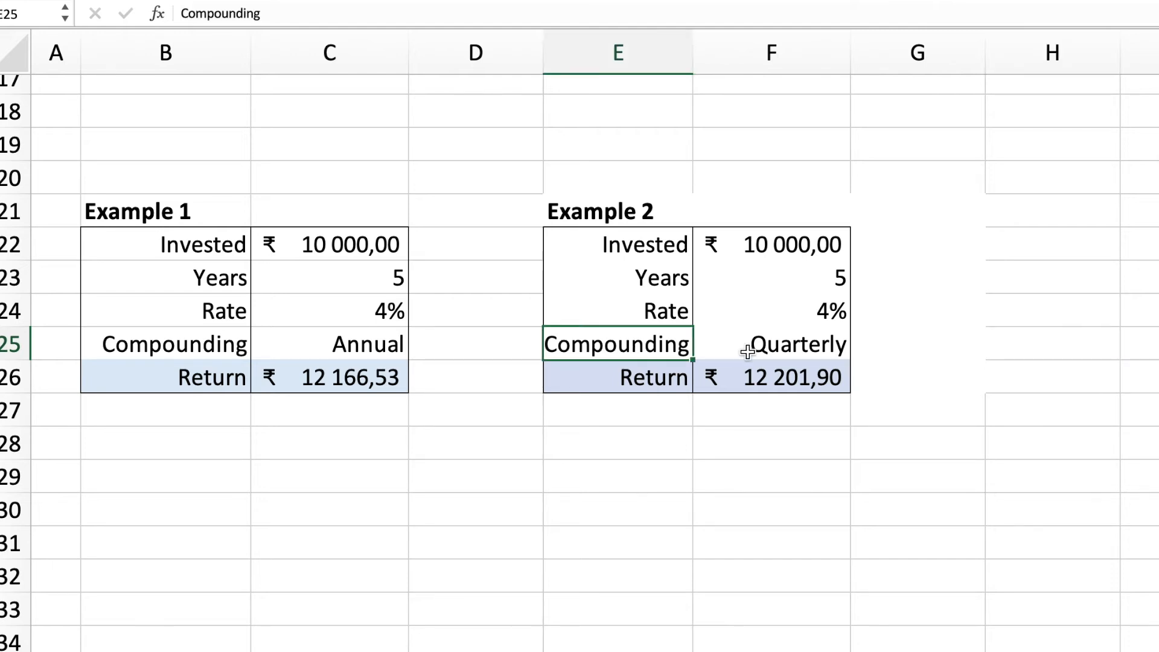
left_click(815, 348)
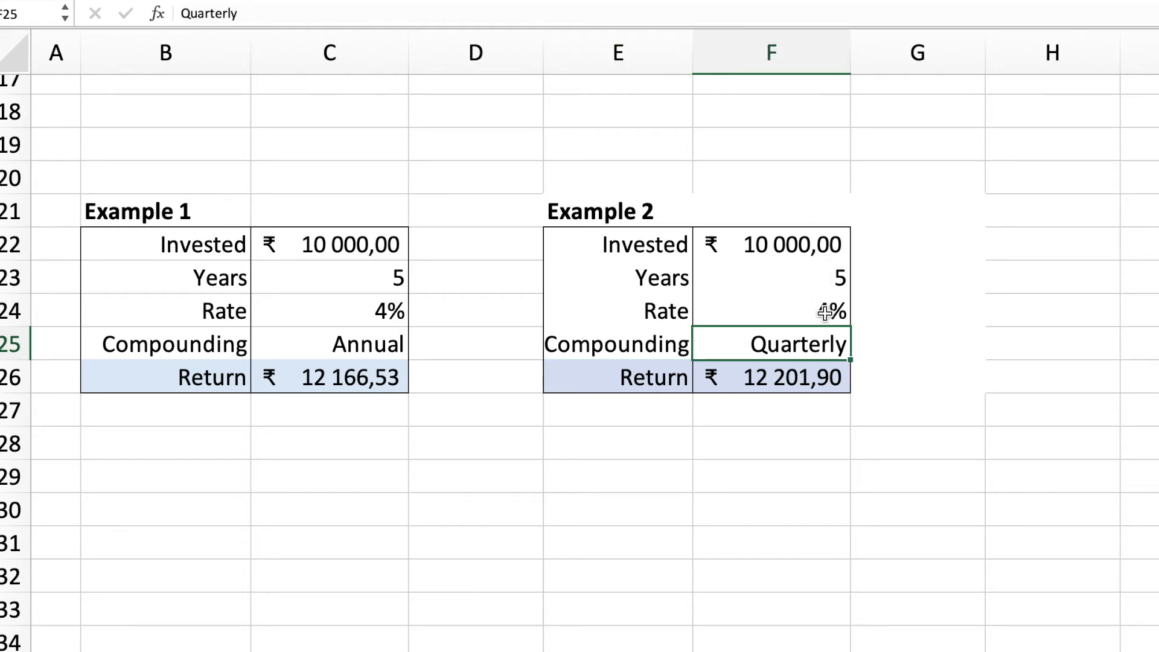
left_click(769, 377)
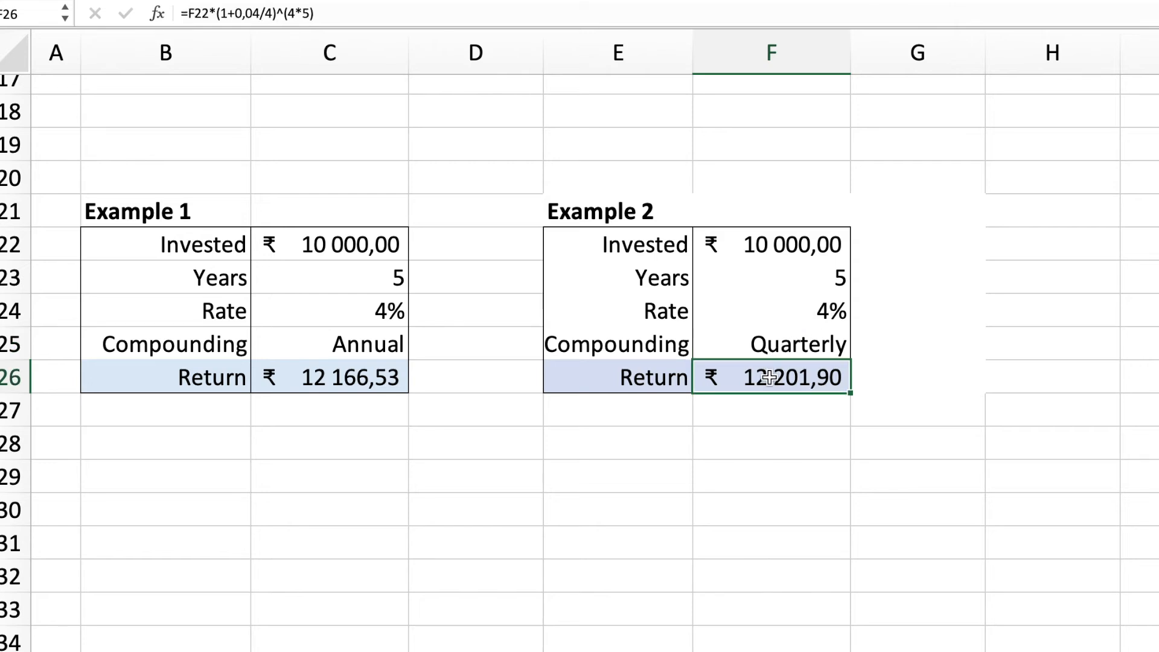
key("Delete")
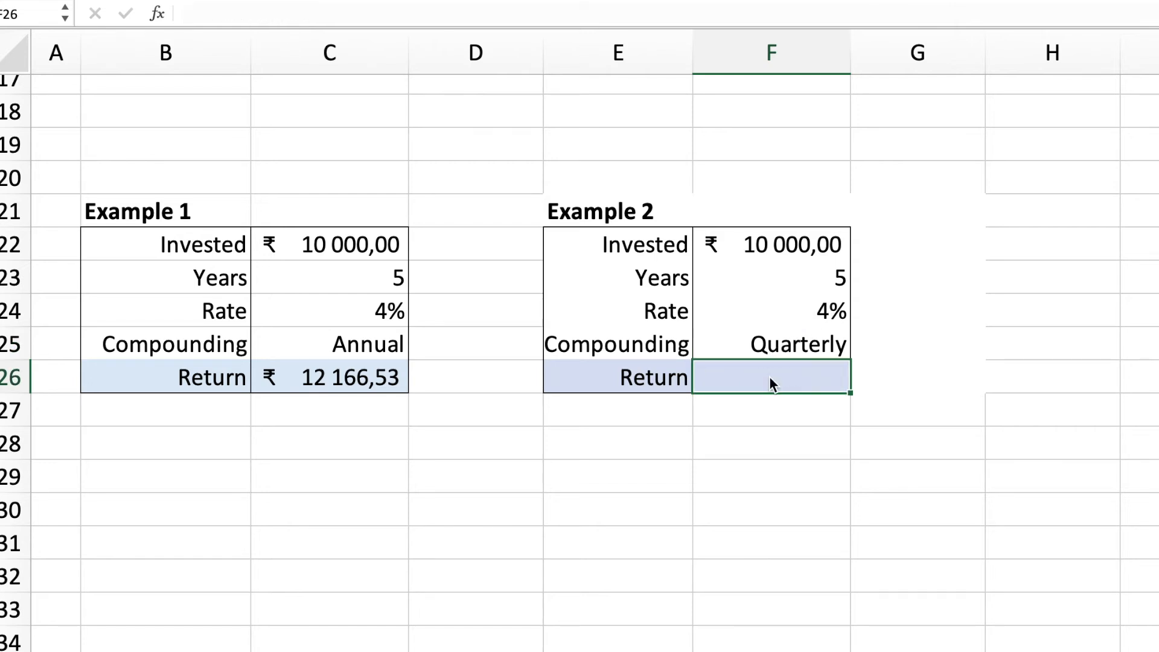
type("=")
left_click(787, 248)
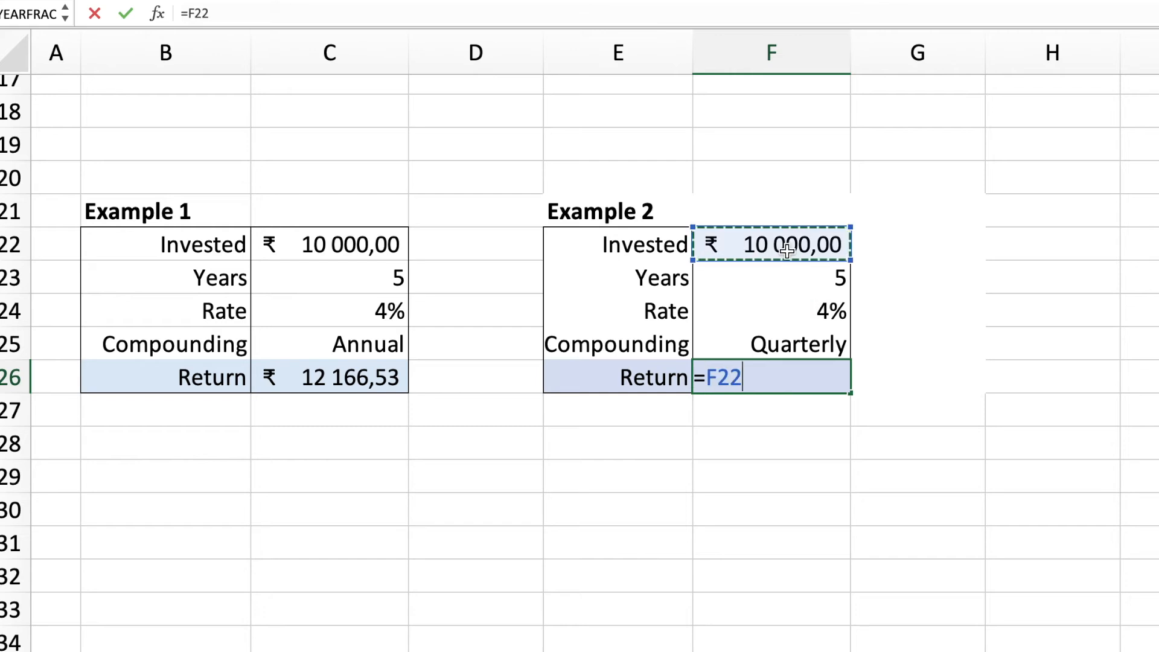
type("'")
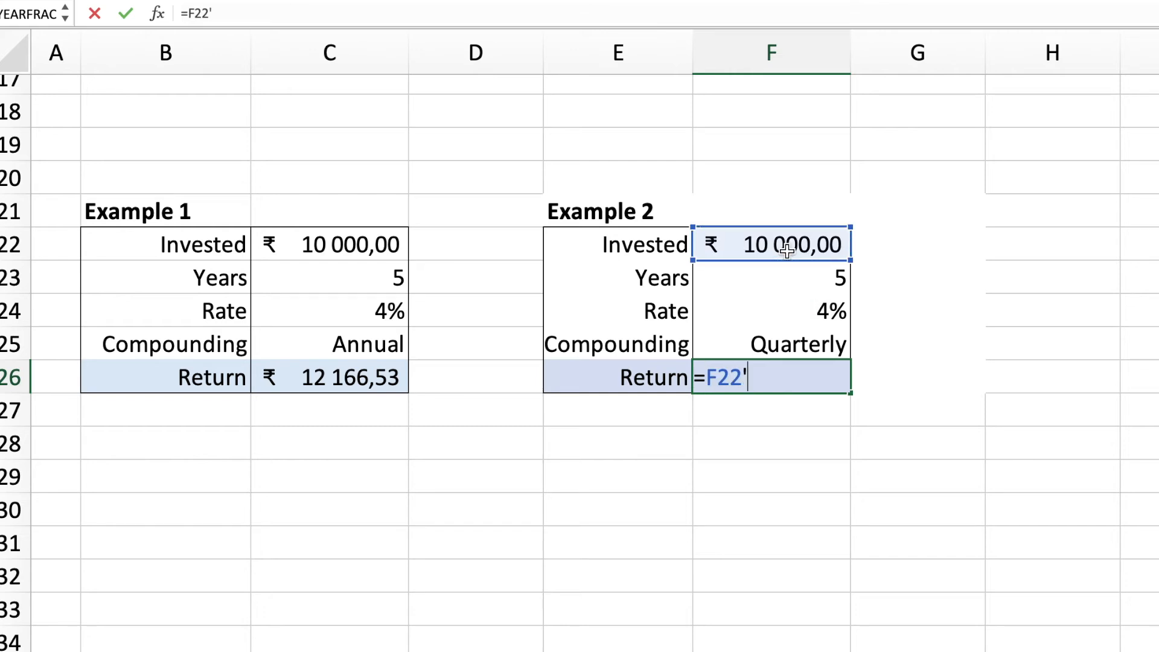
key("BackSpace")
type("*(")
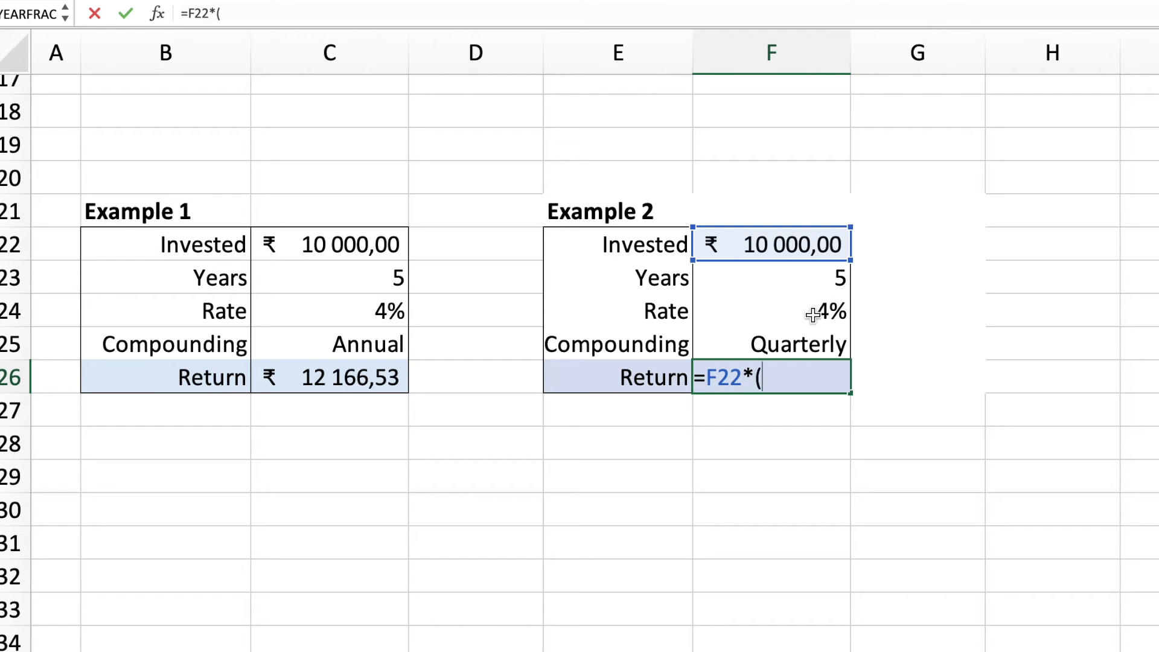
type("1+")
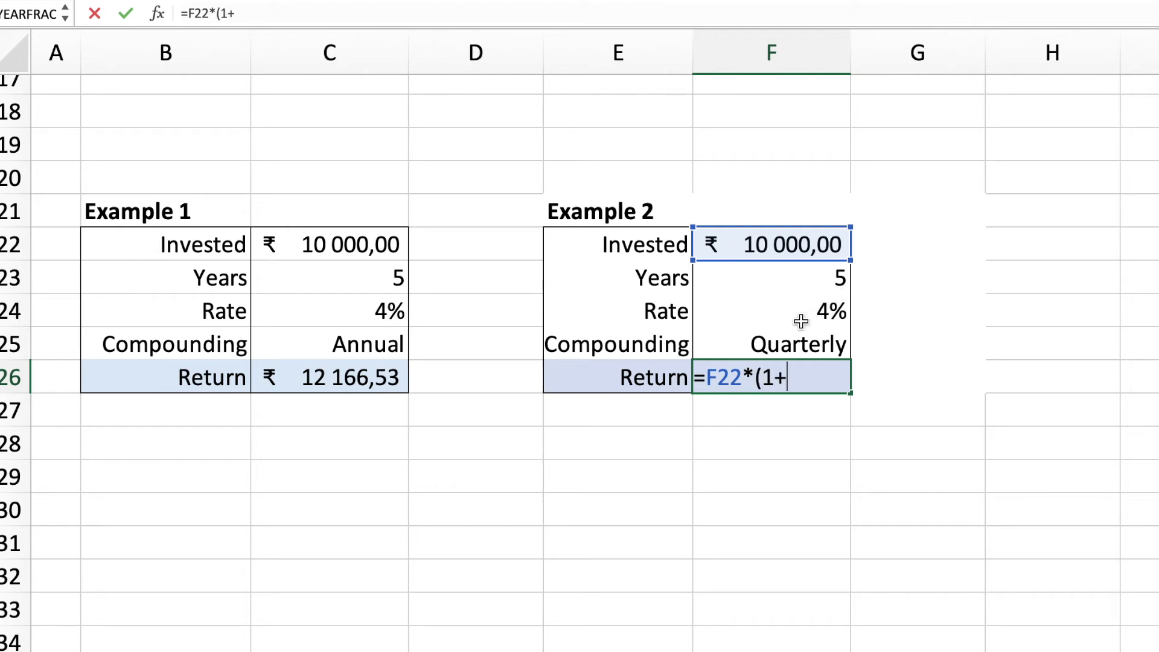
type("0,04/")
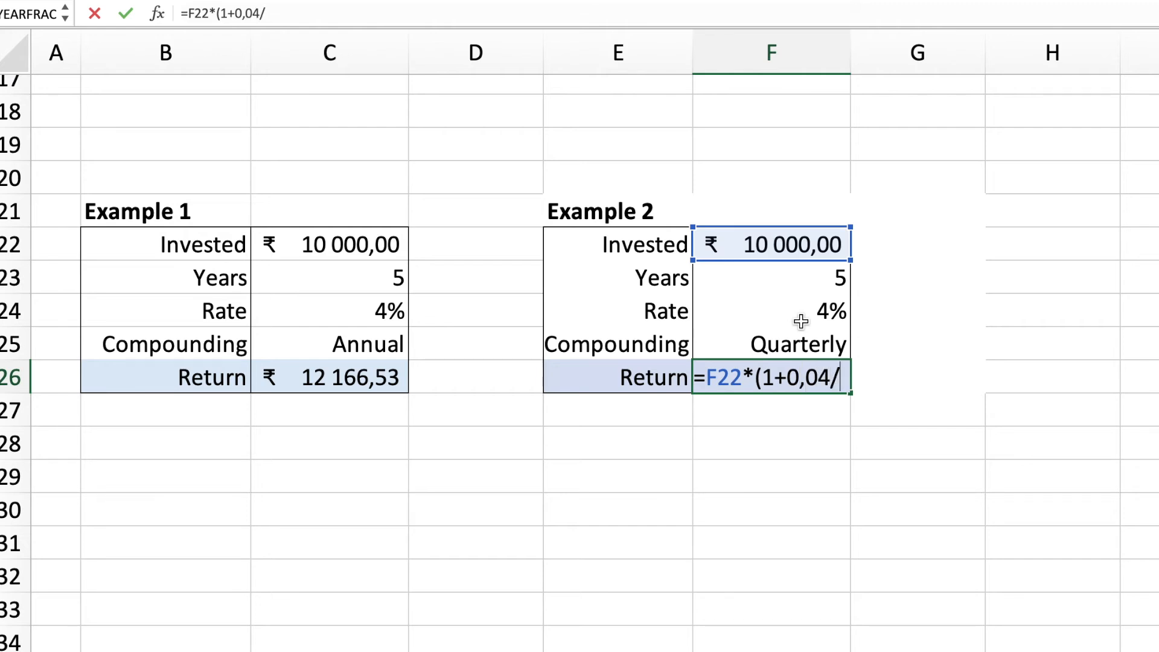
type("4")
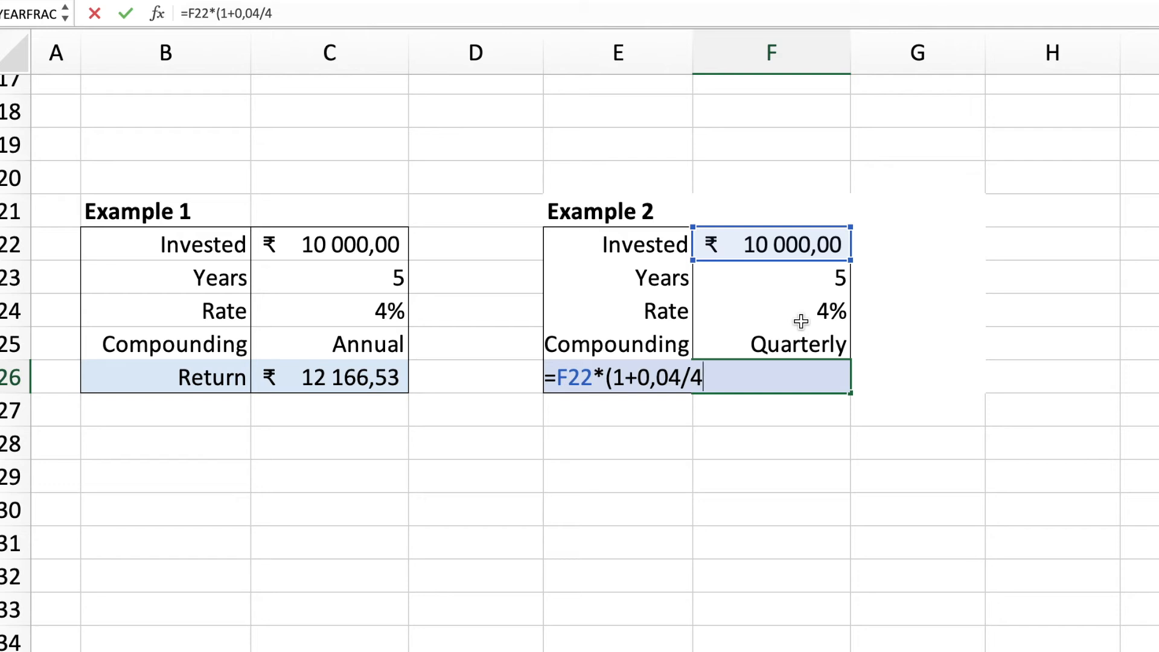
type(")^(4*5)")
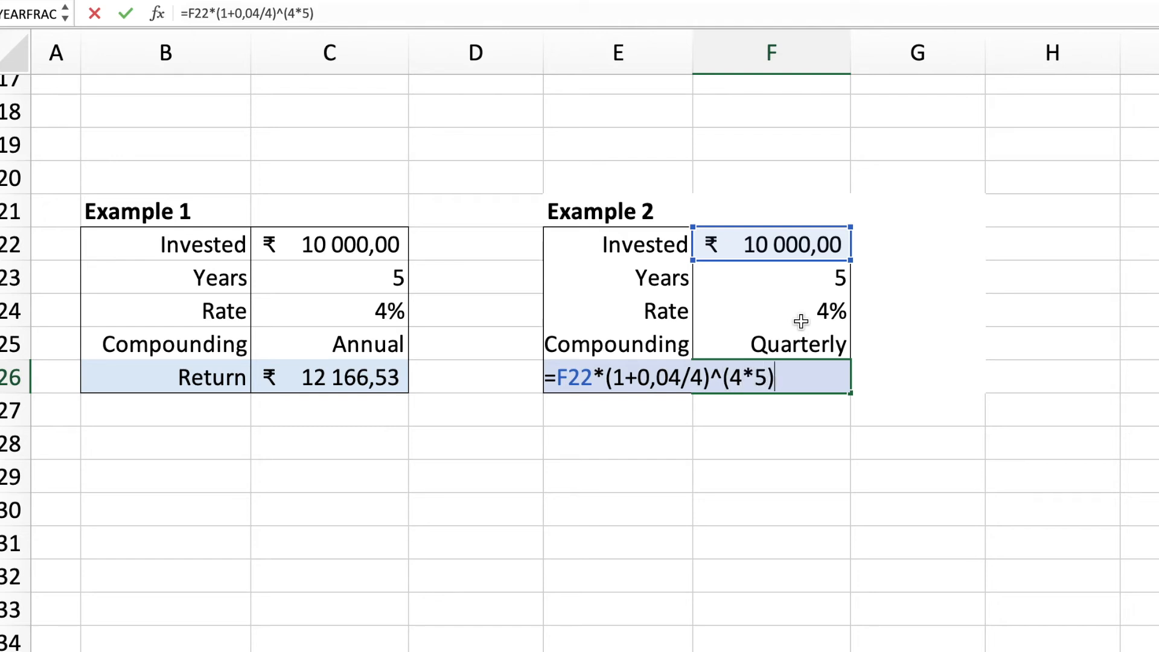
key("Return")
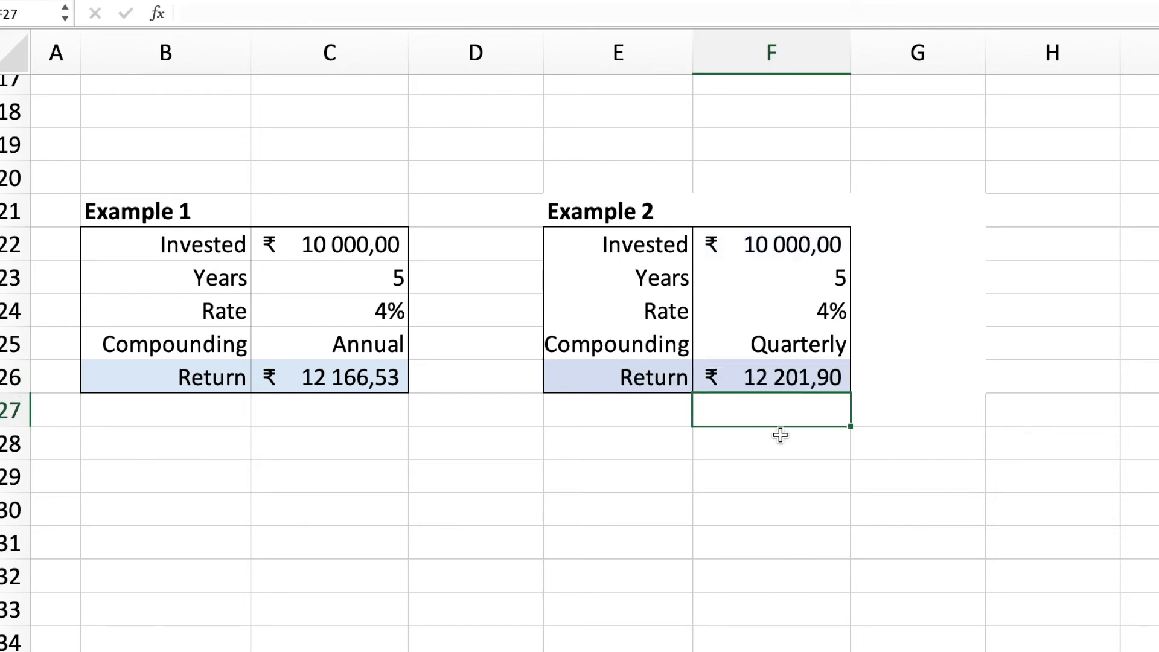
left_click(777, 378)
left_click(350, 380)
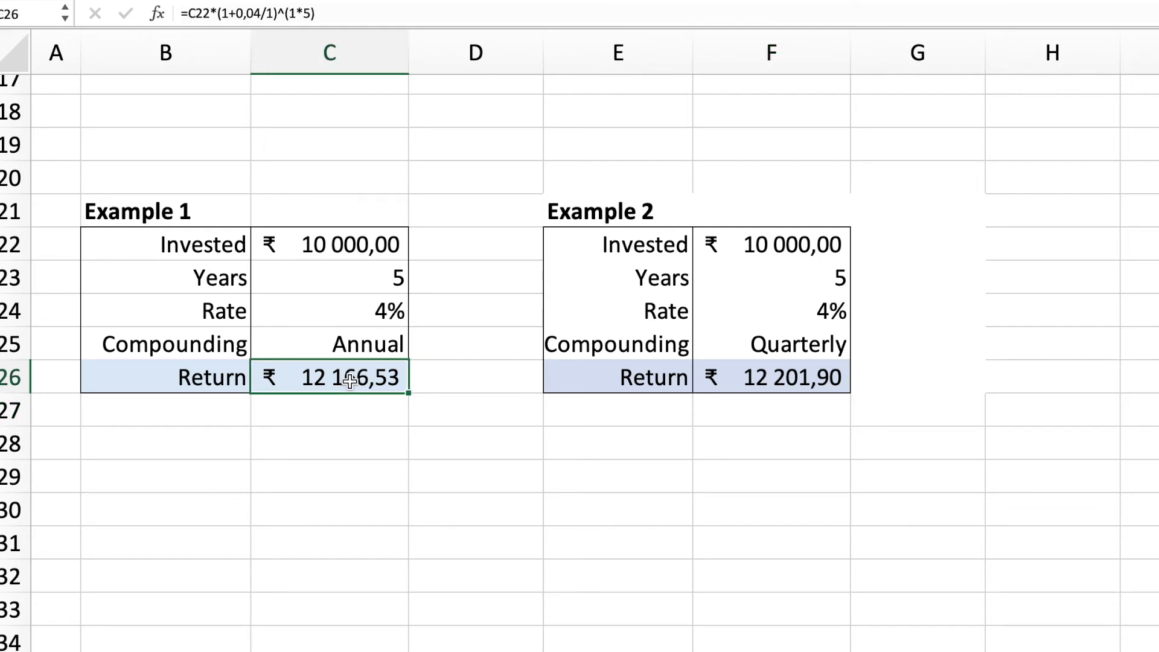
left_click(818, 367)
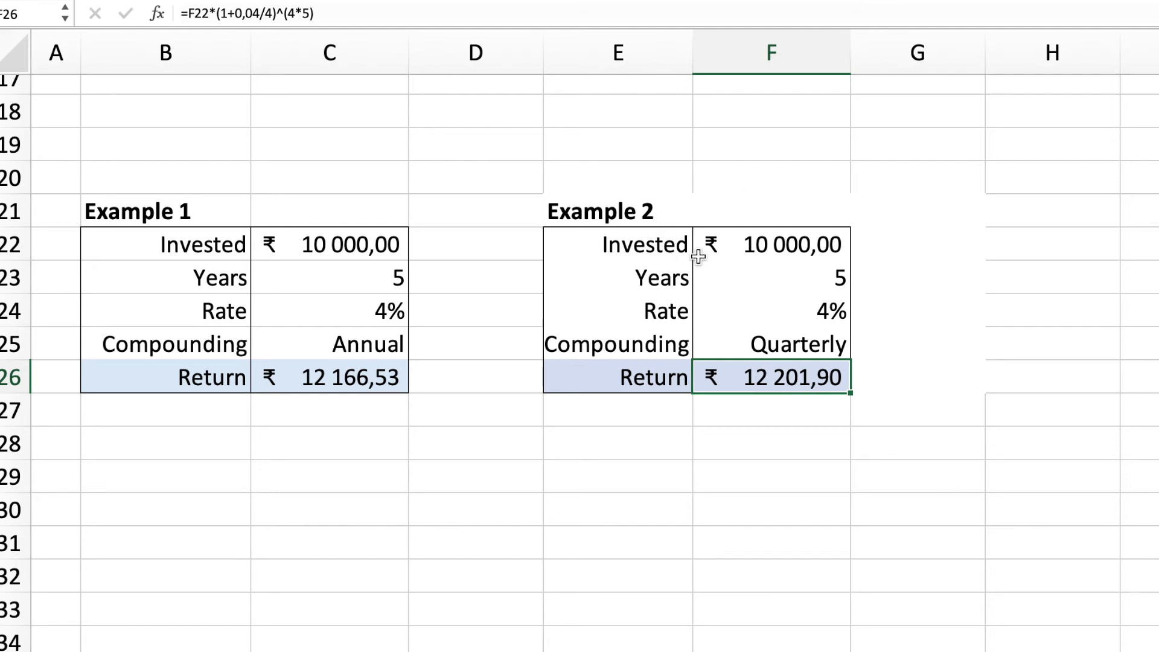
Step: Set the invested amount of Example 1 in cell C22 to 100000
left_click(354, 233)
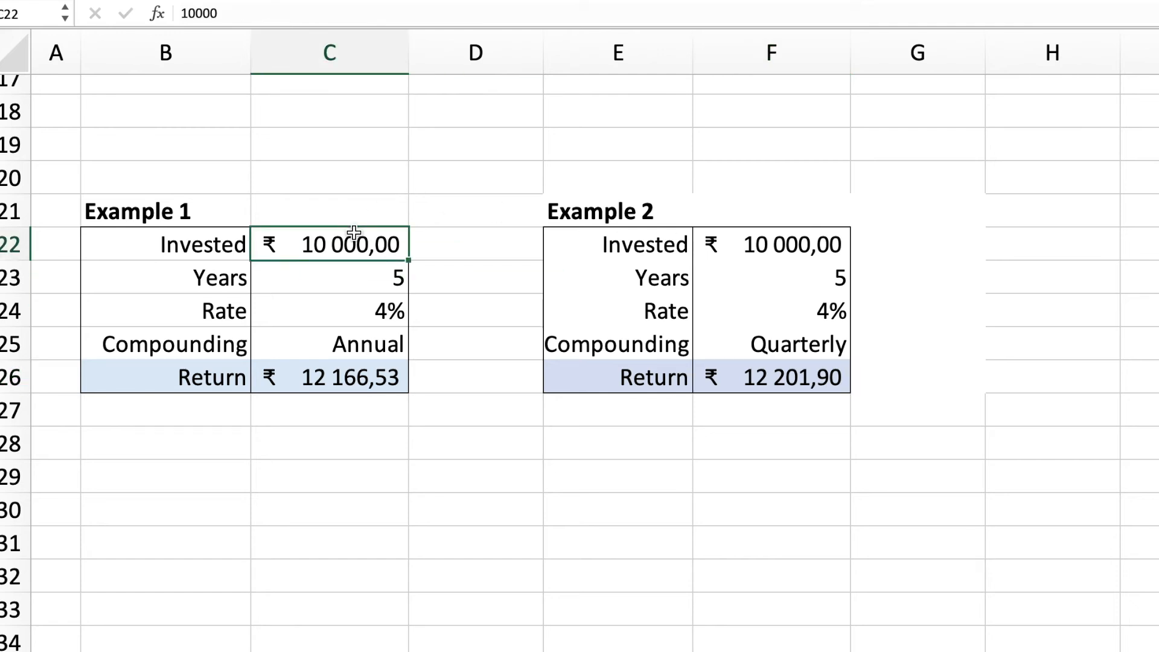
type("19999")
key("BackSpace")
key("BackSpace")
key("BackSpace")
key("BackSpace")
key("BackSpace")
type("100000")
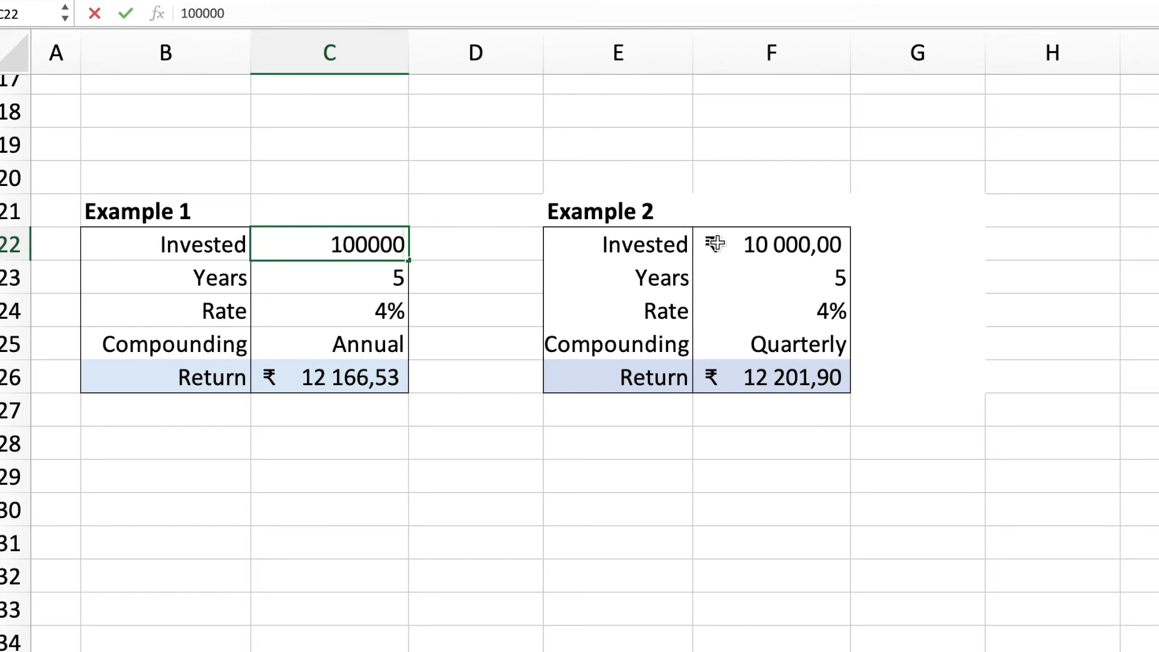
Step: Set the invested amount of Example 2 in cell F22 to 100000
left_click(762, 243)
type("100 000")
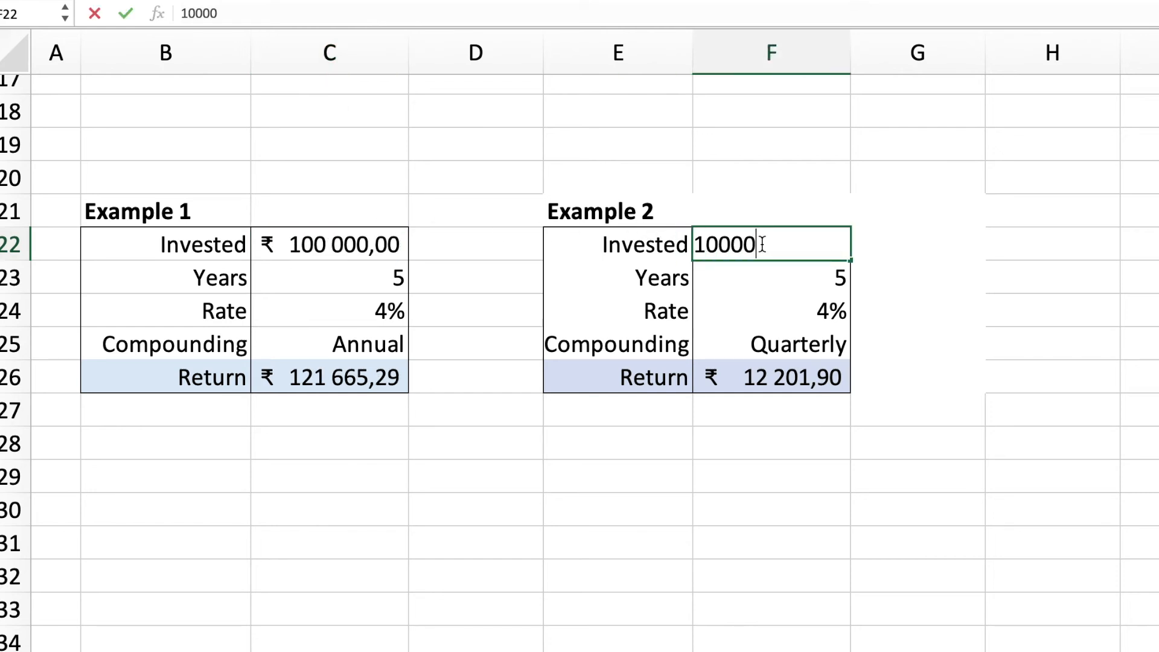
key("Return")
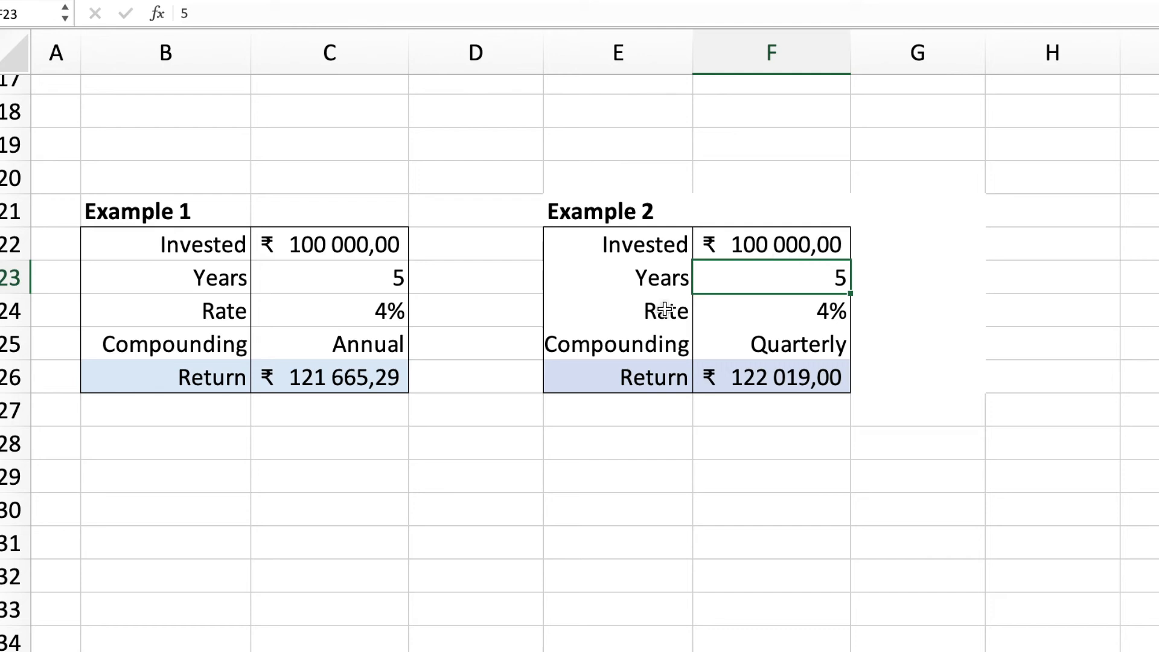
left_click(359, 456)
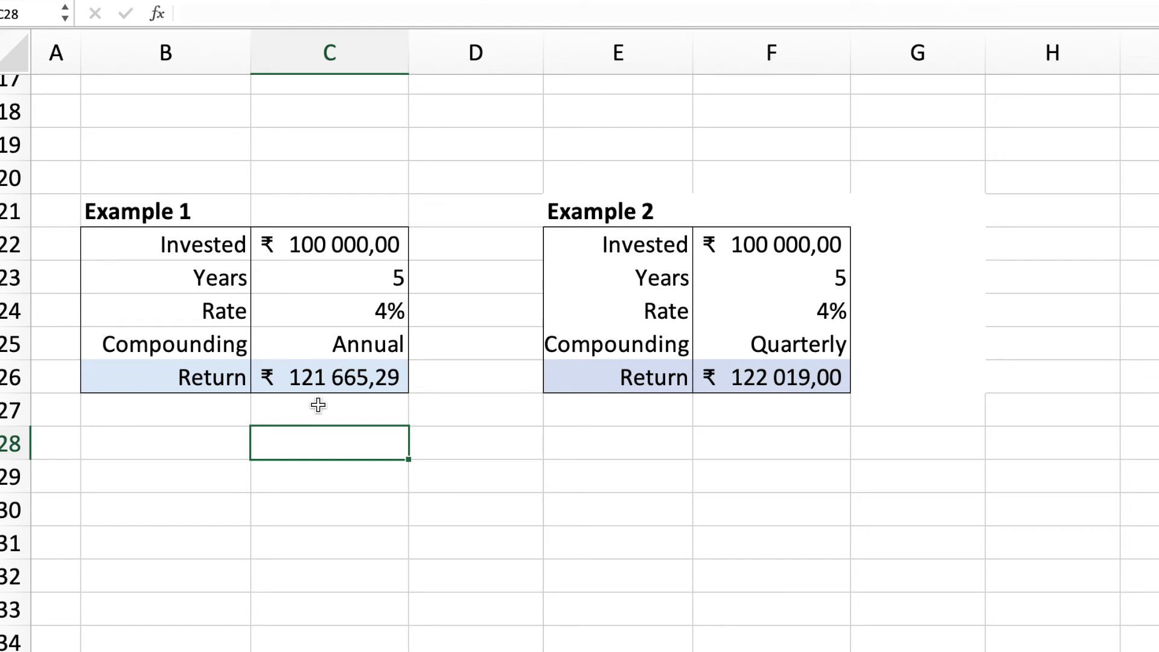
Step: Remove the parentheses around the exponent in the Example 2 return formula in cell F26, making it =F22*(1+0,04/4)^4*5
left_click(815, 386)
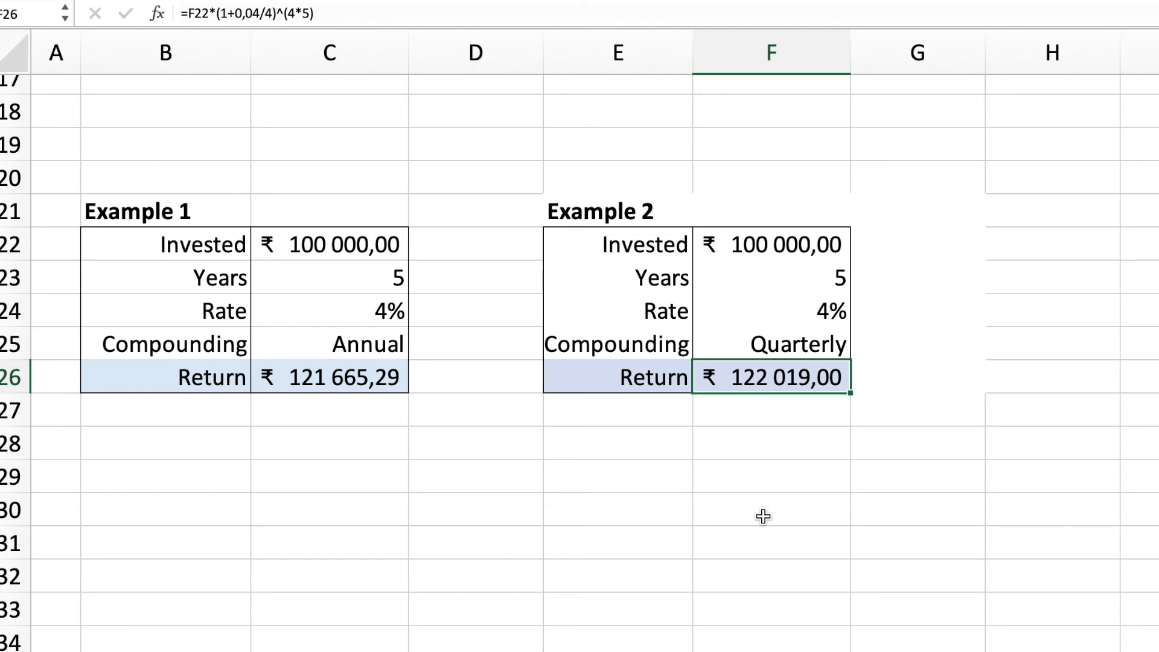
scroll(763, 517, "up", 1)
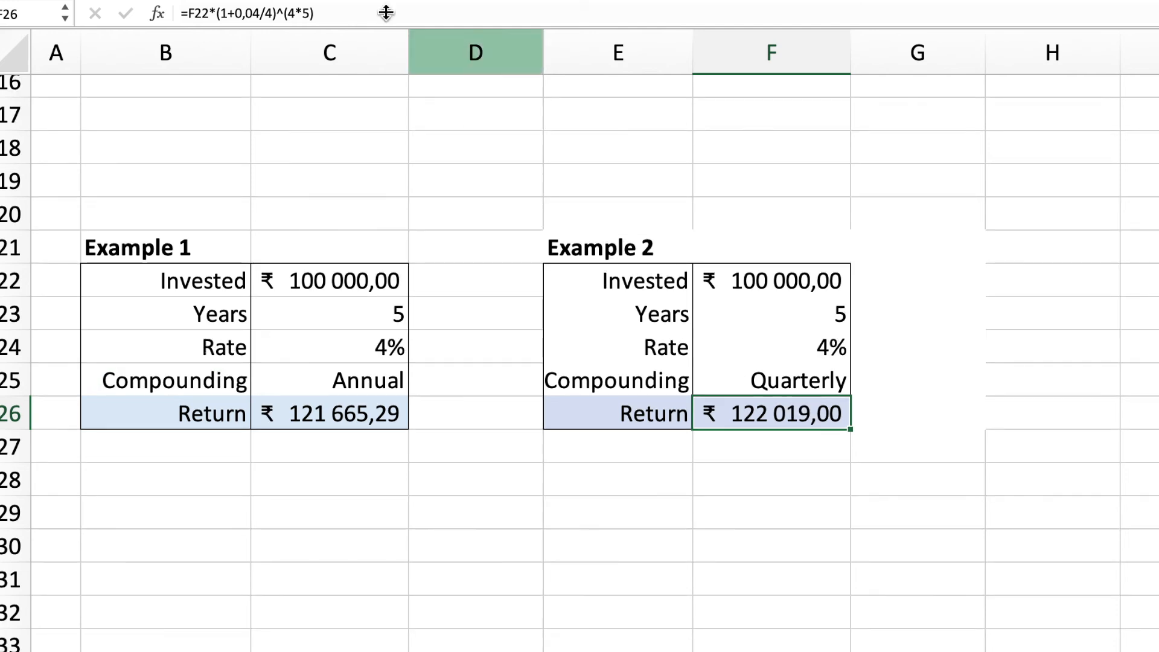
left_click(357, 13)
key("BackSpace")
key("Left")
key("Left")
key("Left")
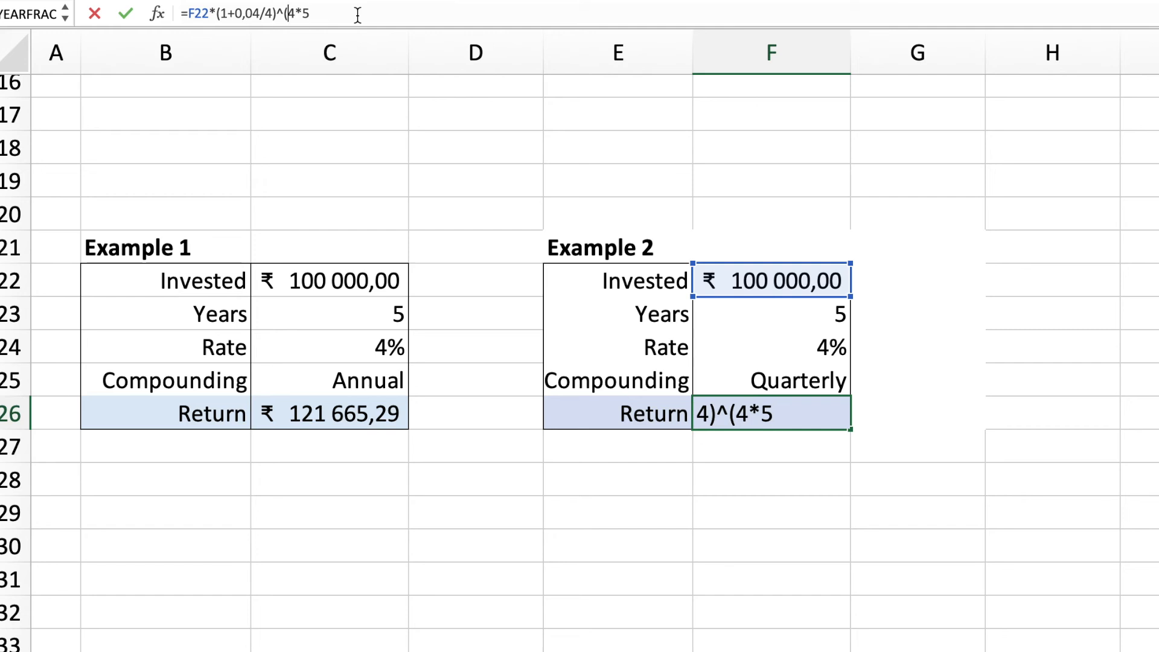
key("BackSpace")
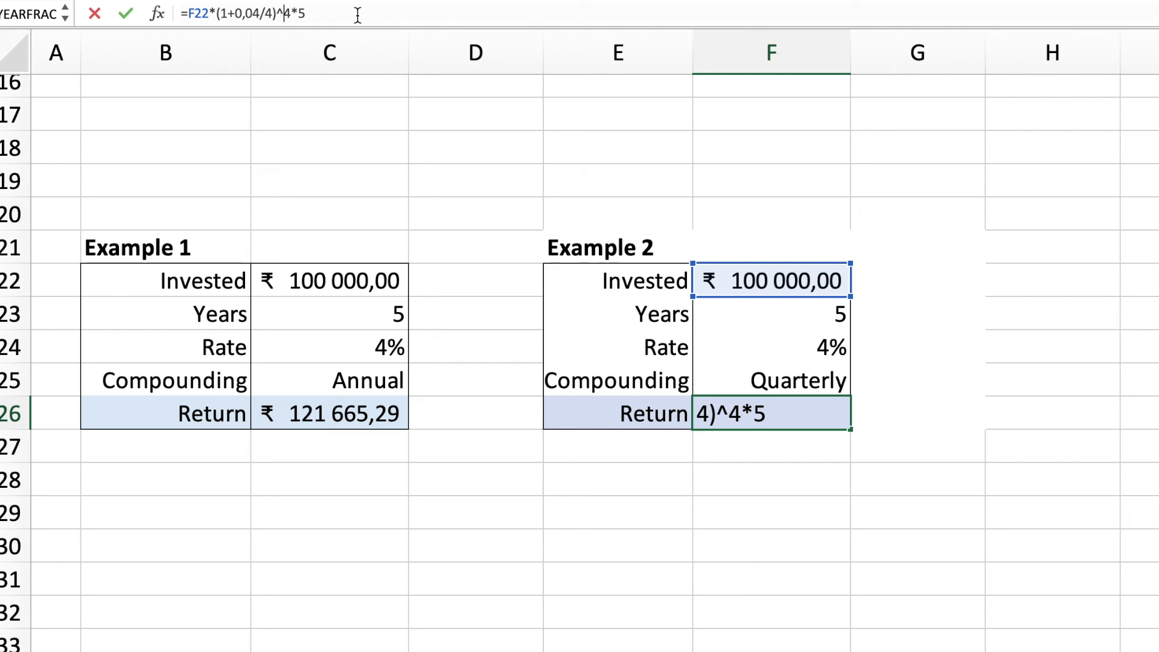
key("Return")
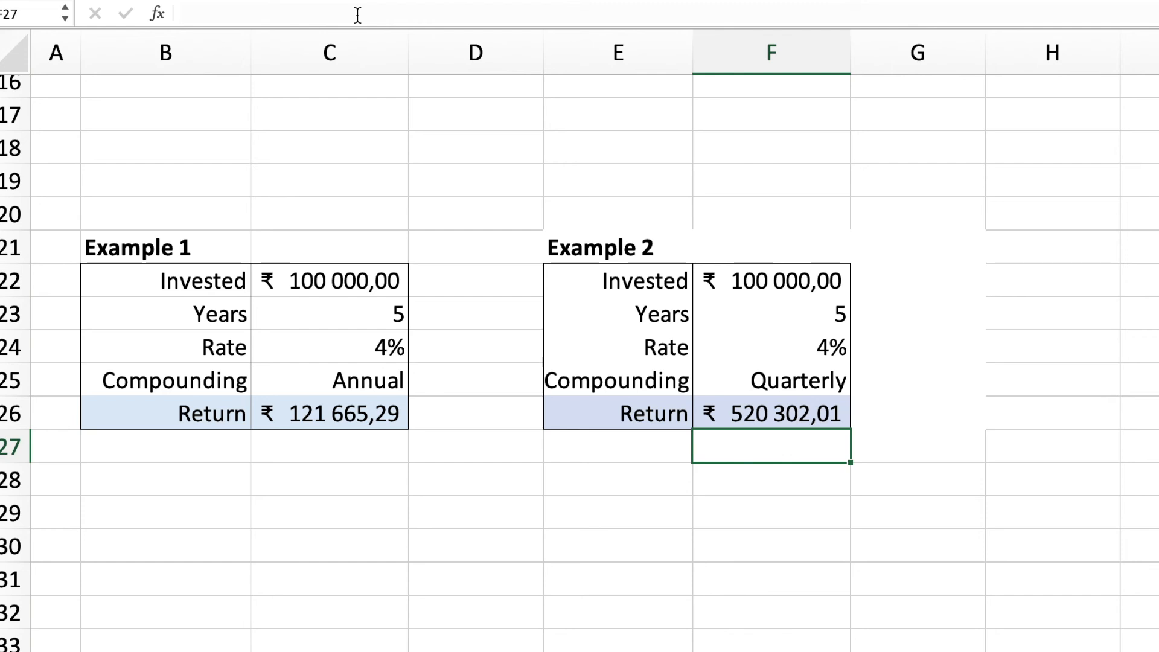
left_click(752, 515)
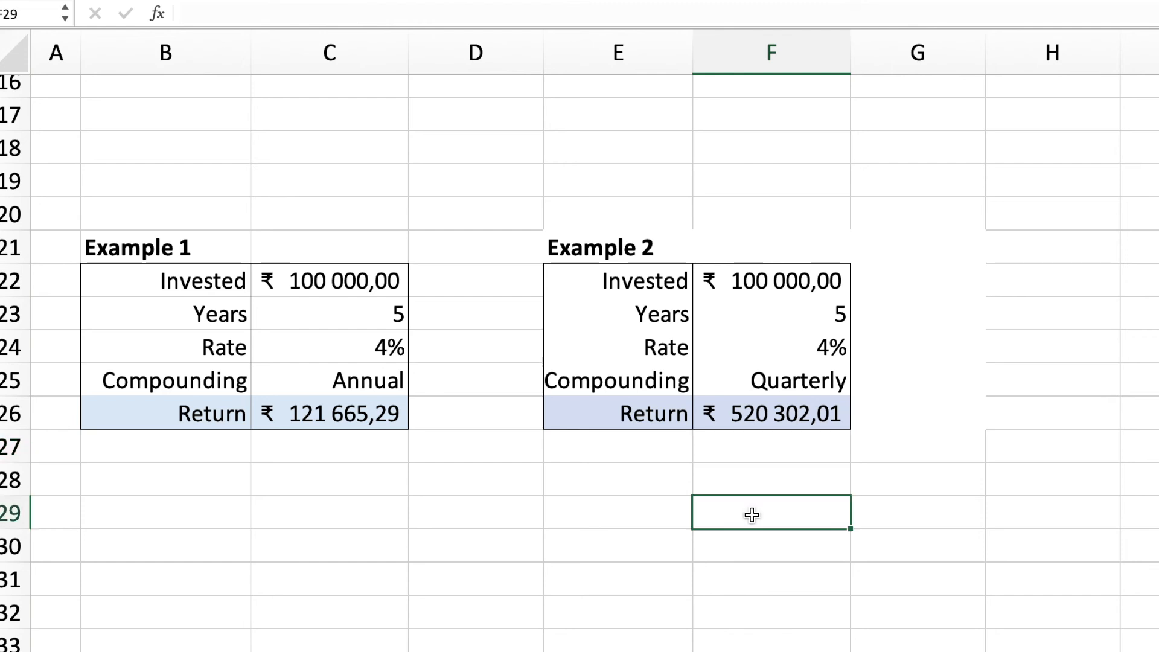
Step: Restore the parentheses around the exponent in cell F26 so the formula reads =F22*(1+0,04/4)^(4*5)
left_click(760, 421)
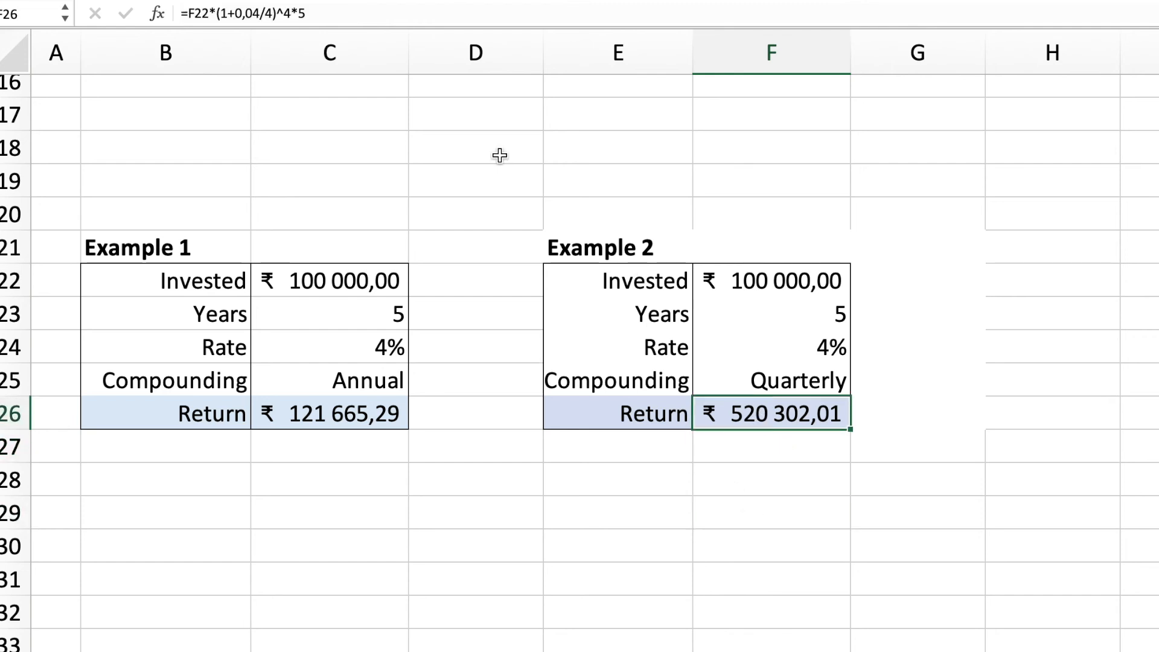
left_click(288, 13)
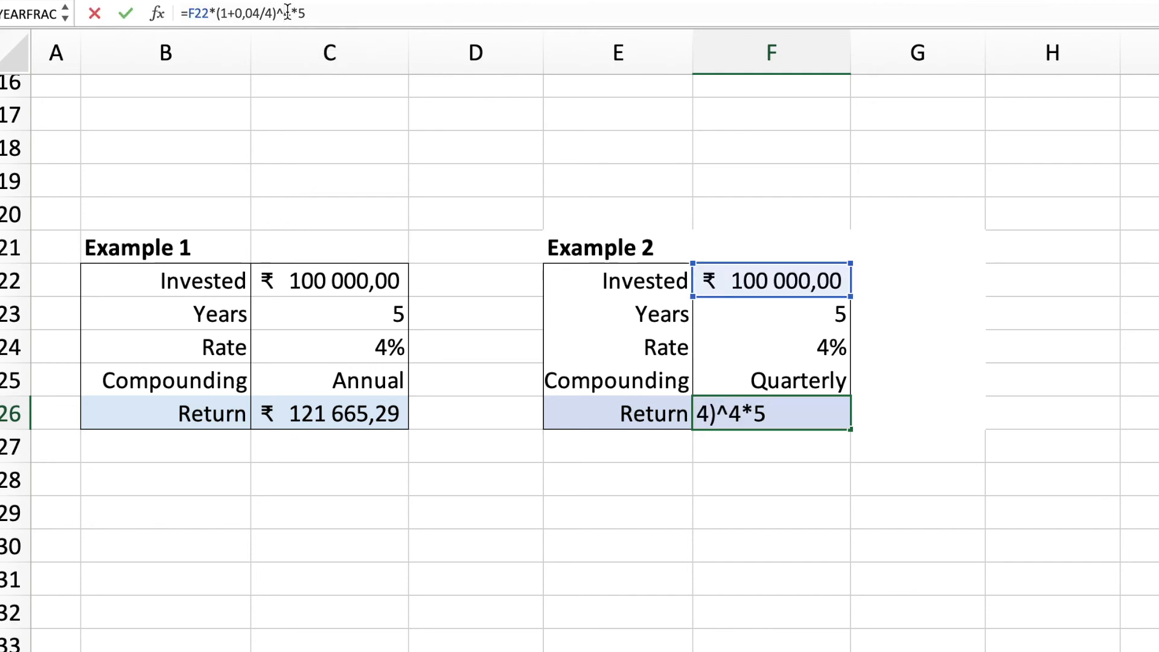
type("(")
left_click(352, 14)
type(")")
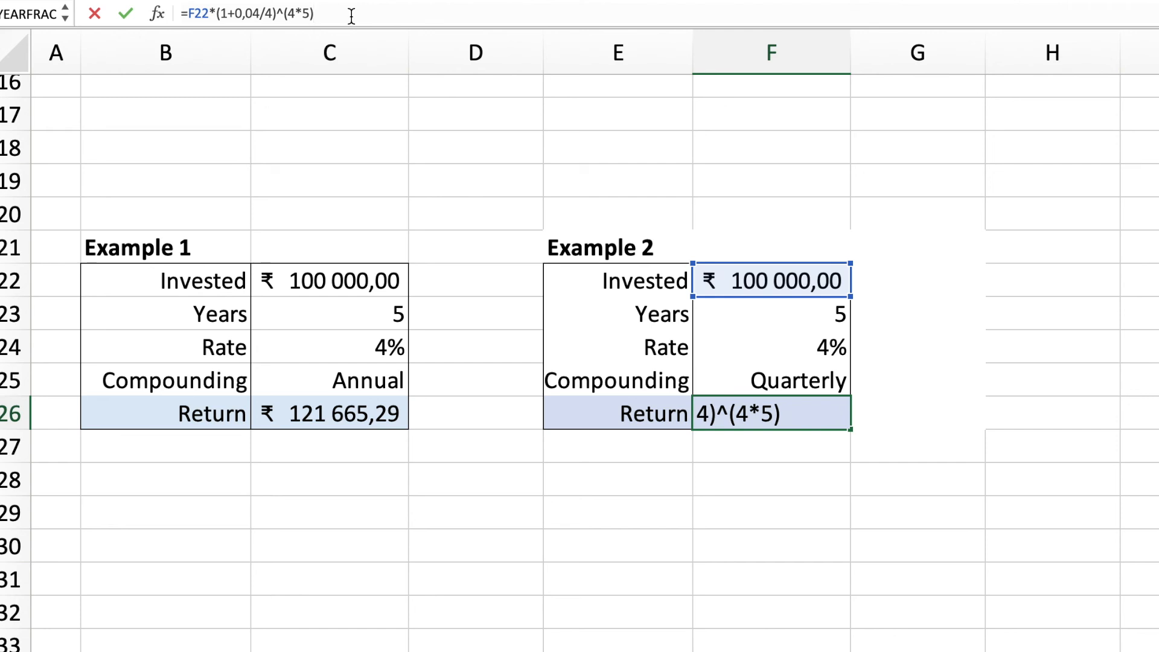
key("Return")
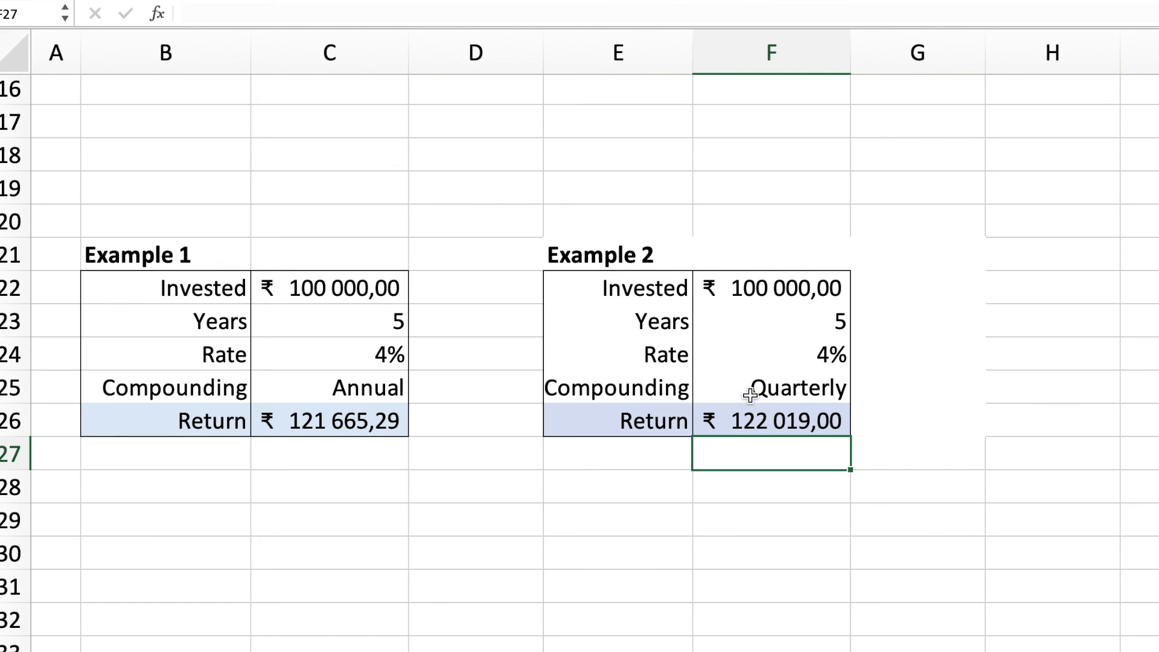
Step: Write the compound interest formula in spreadsheet notation as the text A=P*(1+r/n)^(n*t) in cell E14, below the variable definitions
scroll(750, 395, "up", 1)
scroll(750, 395, "up", 6)
left_click(613, 481)
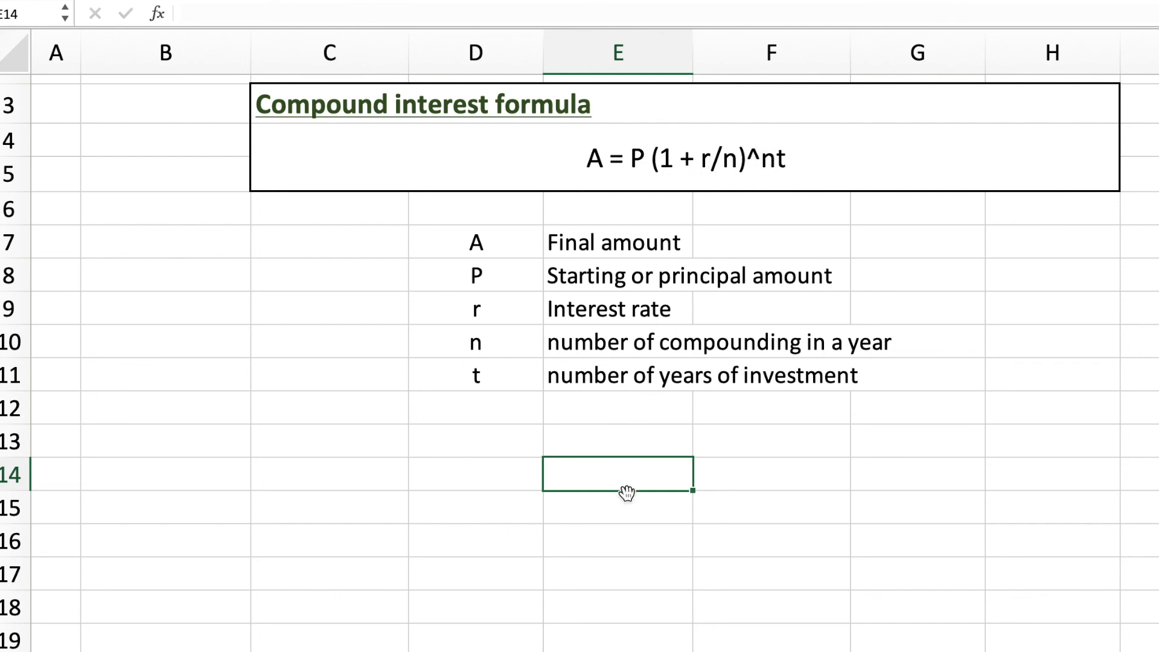
type("A=P*(1")
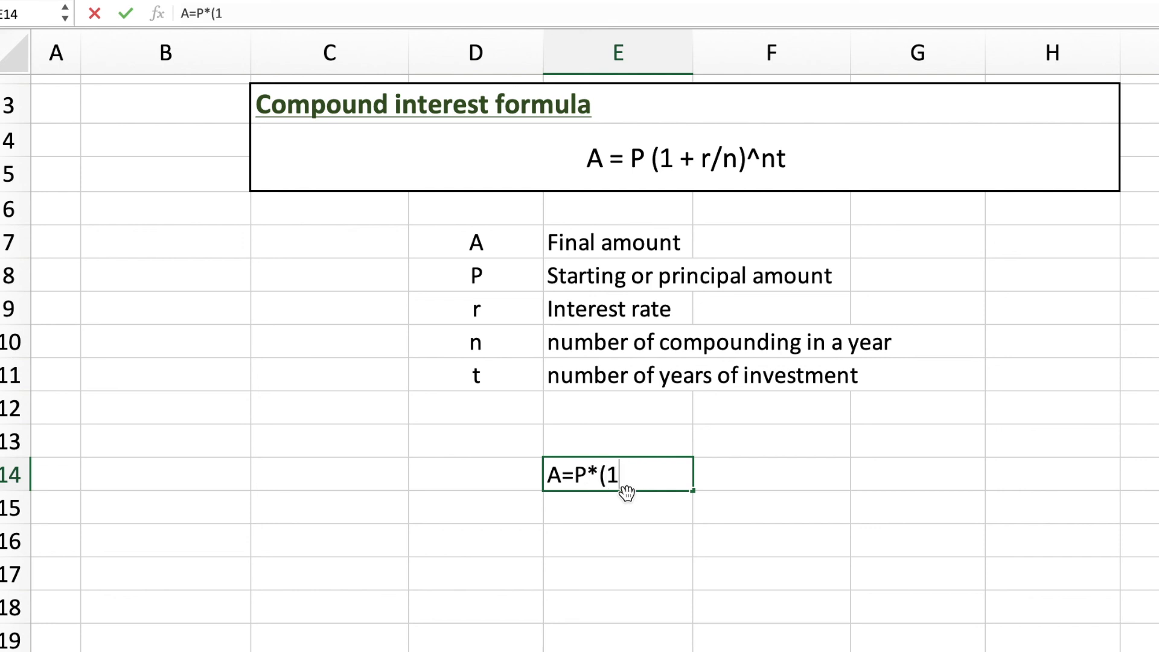
type("+r/n)*")
key("BackSpace")
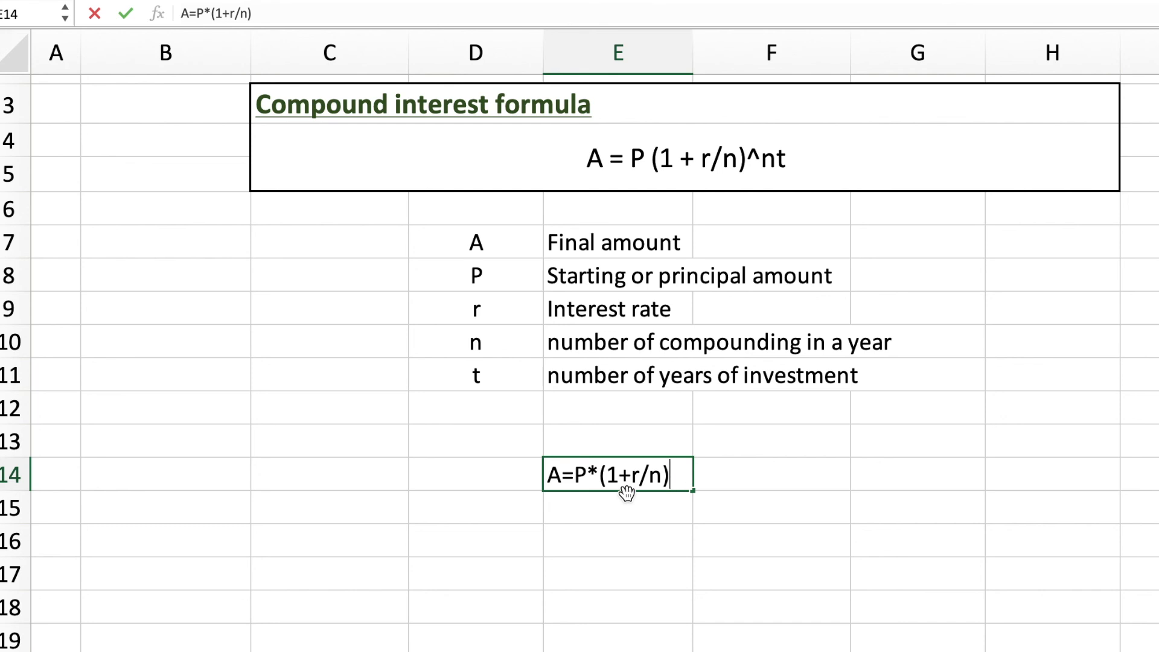
type("^(n*t)")
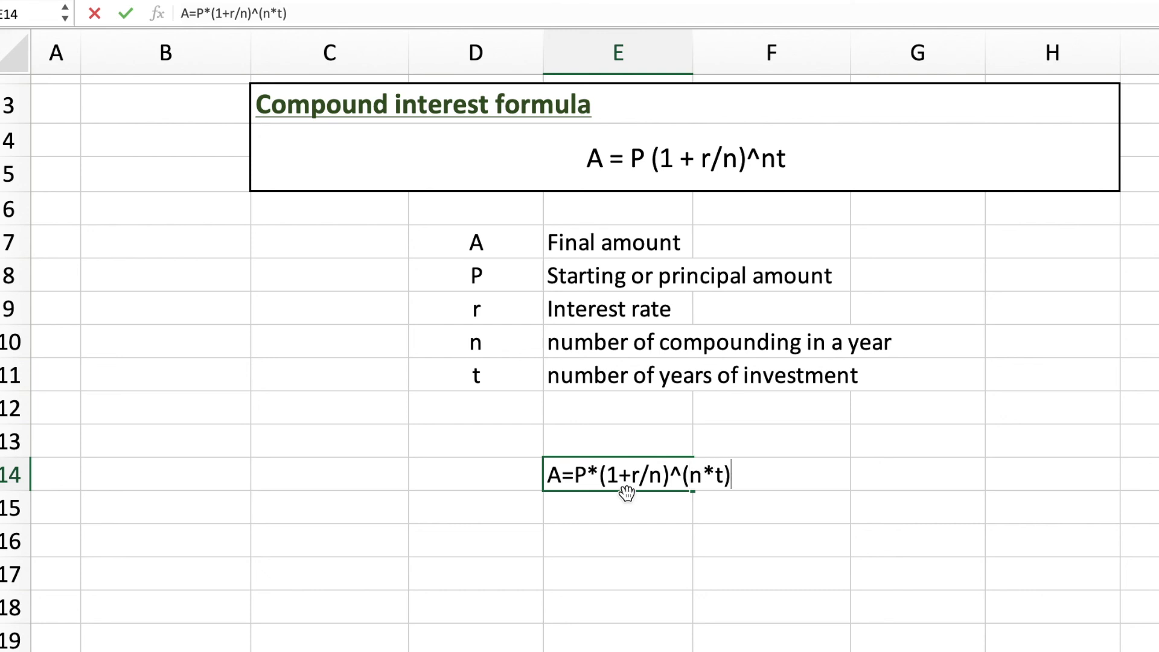
key("Return")
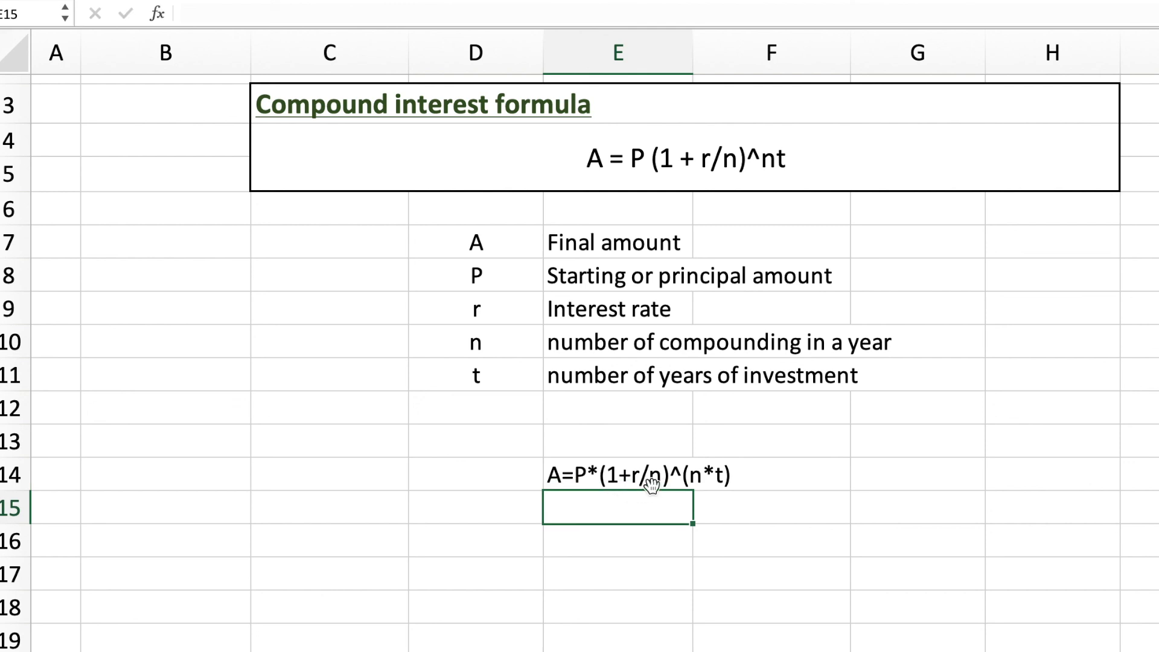